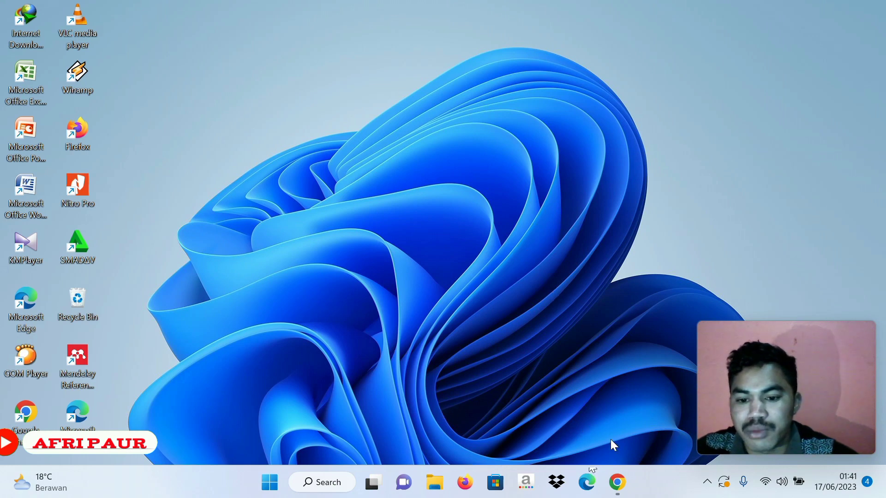
Step: Switch to the GeoGebra Classic window in Chrome
mouse_move(624, 484)
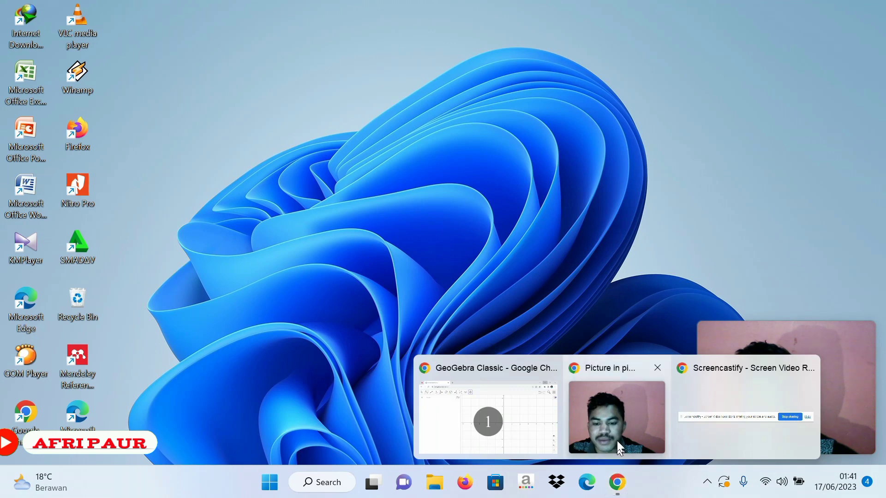
left_click(618, 434)
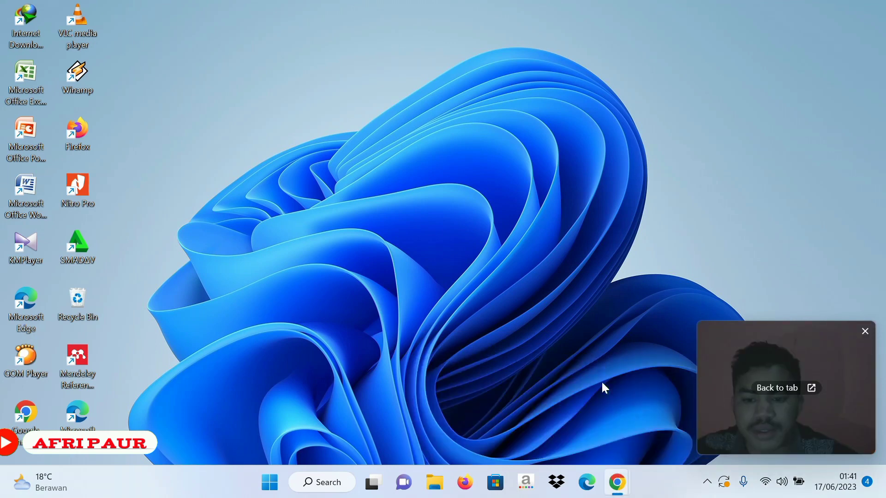
mouse_move(618, 483)
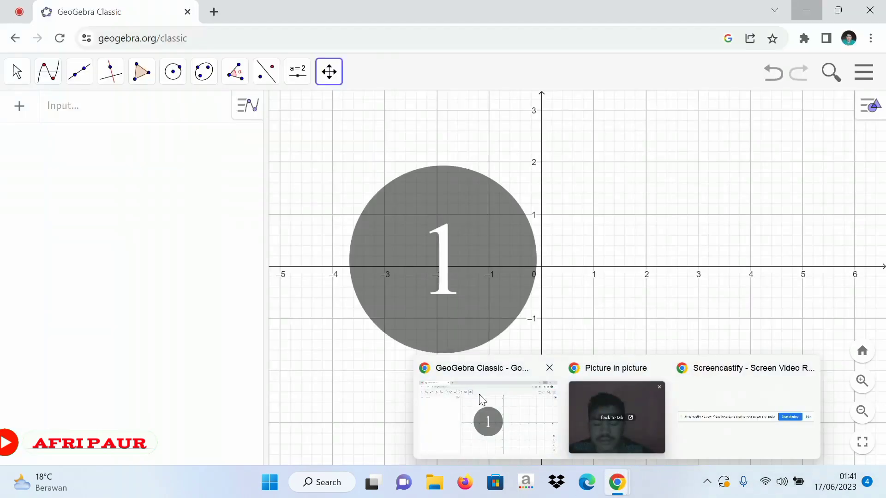
left_click(479, 397)
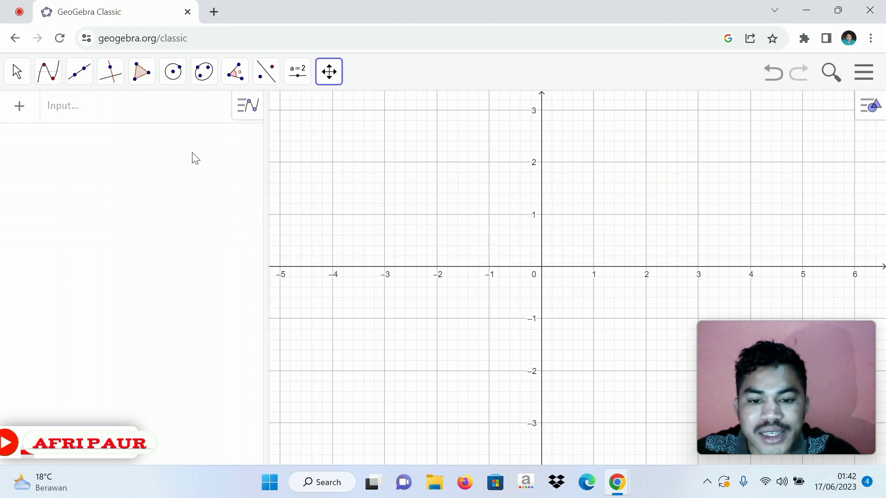
Step: Define the three coefficient sliders a = 1, b = 2 and c = -5
left_click(160, 108)
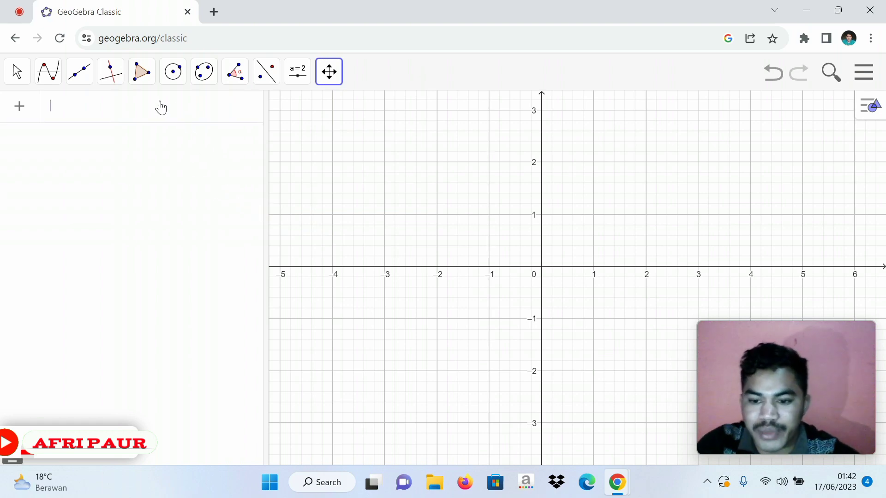
type("a ")
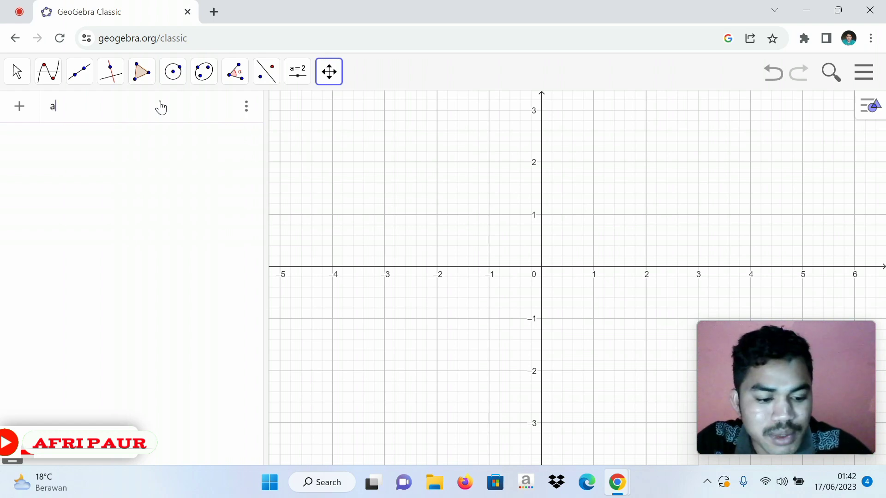
type("= 1")
key("Return")
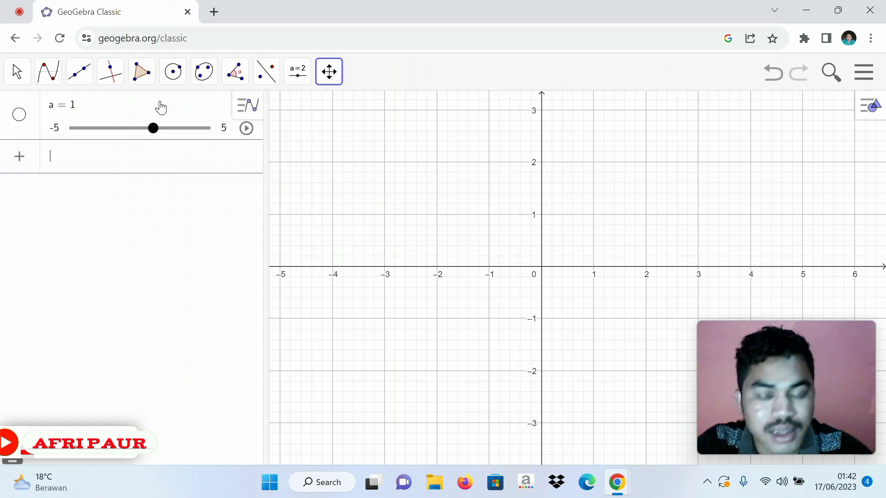
type("b = 2")
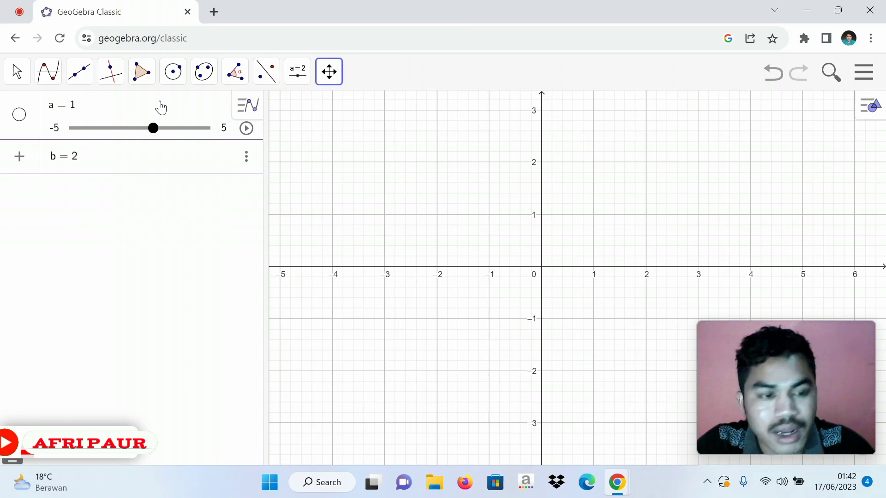
key("Return")
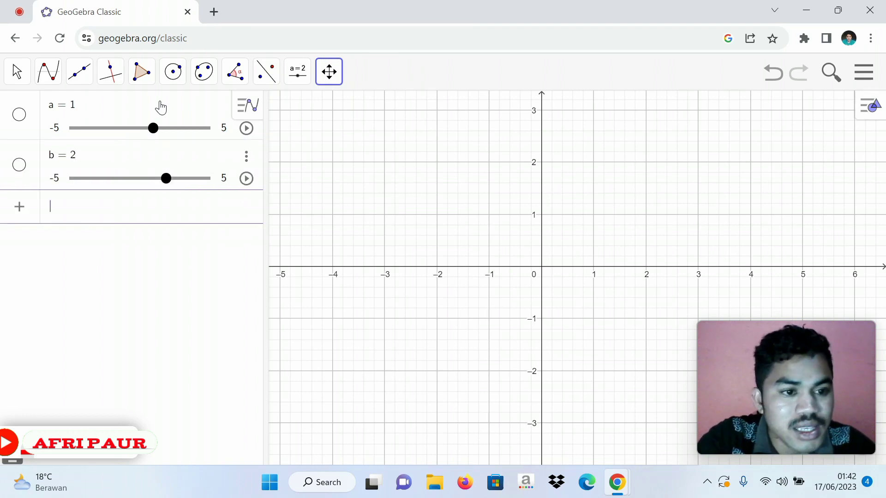
type("c=")
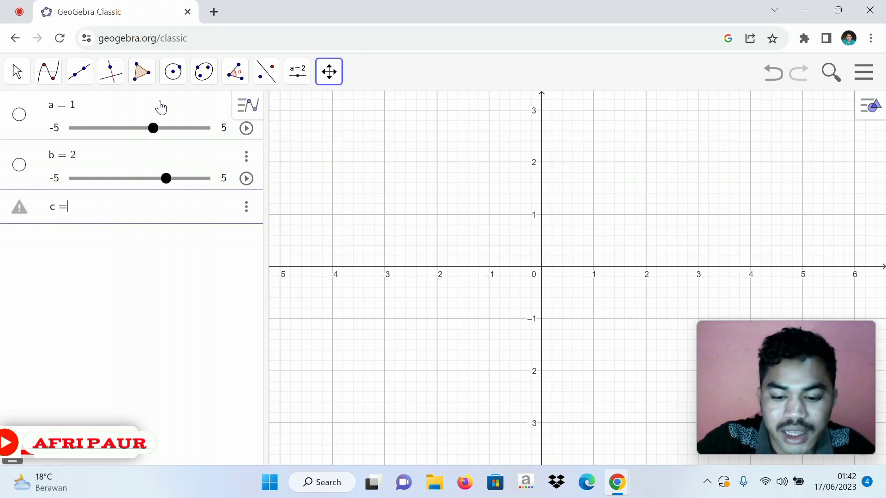
type("-5")
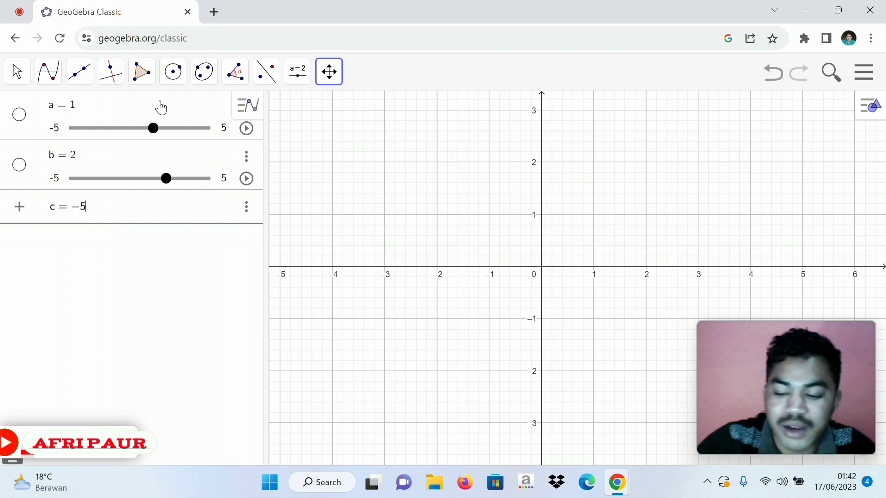
key("Return")
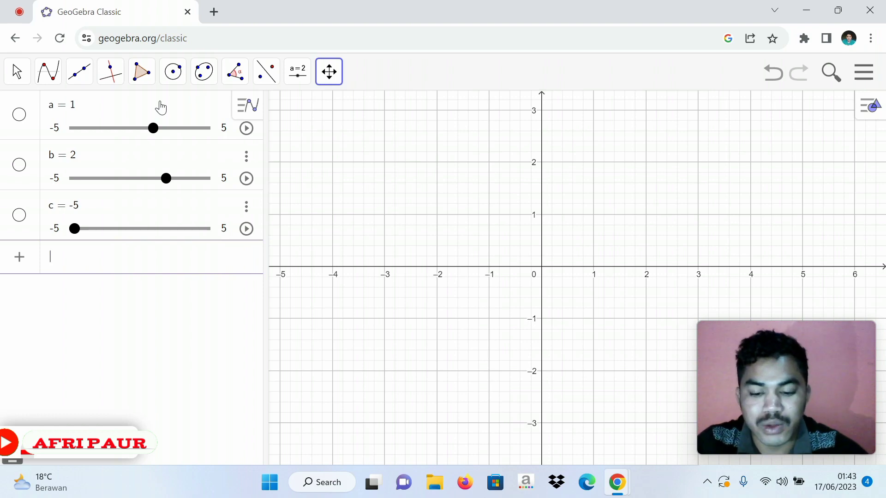
Step: Define the quadratic function f(x) = ax² + bx + c from the three coefficients
type("f")
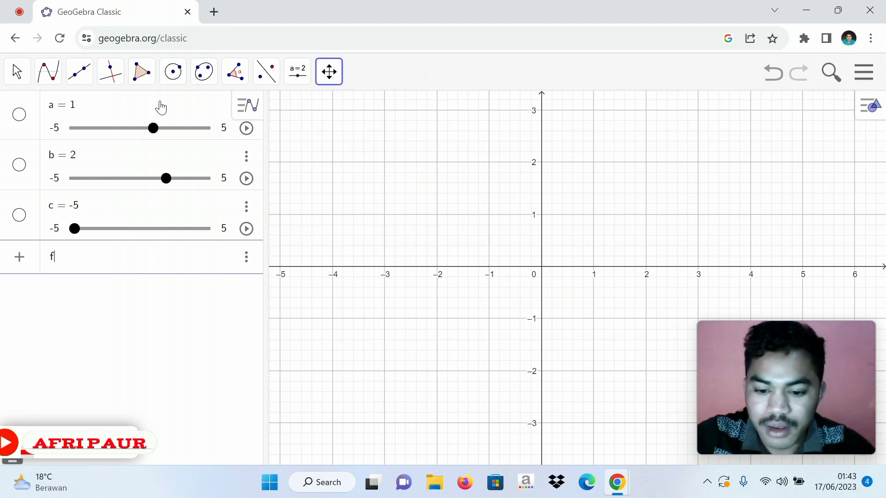
type("(")
type("x")
key("BackSpace")
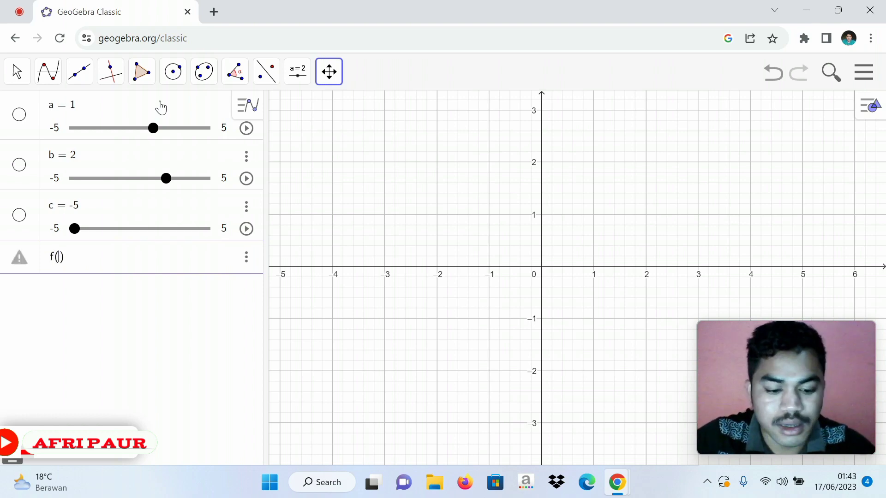
type("x0")
key("BackSpace")
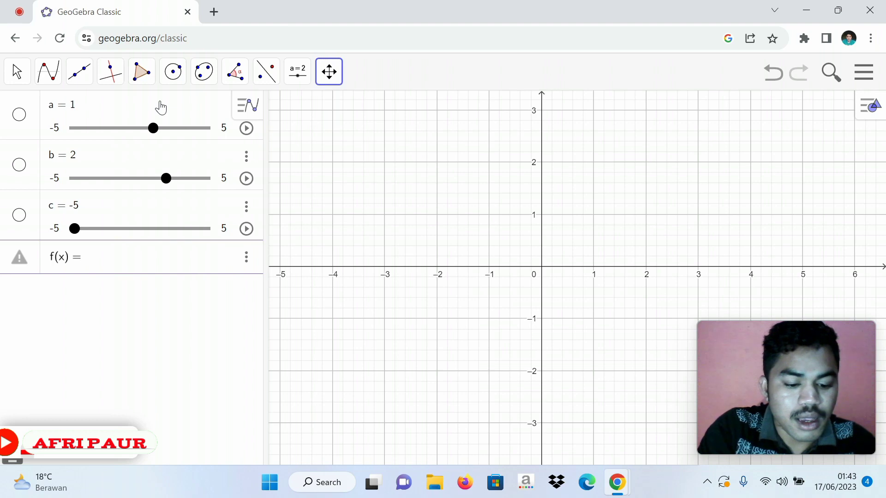
type("ax²")
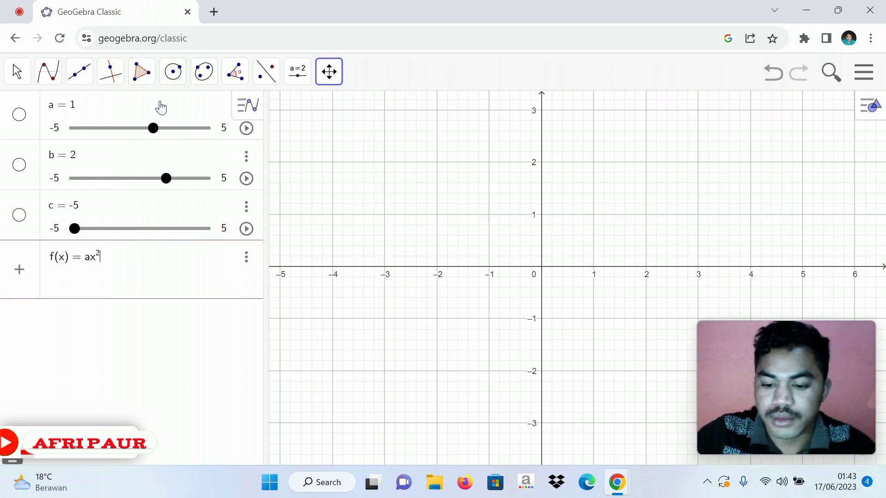
type("^2+b")
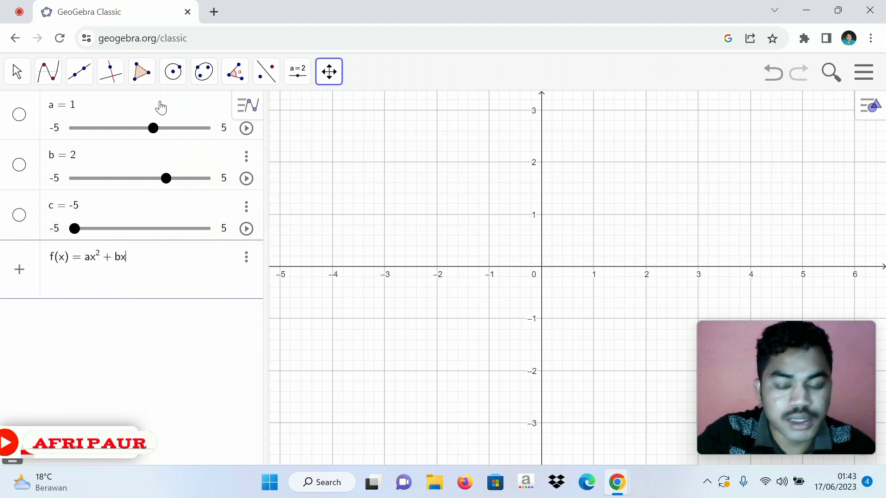
type("x+c")
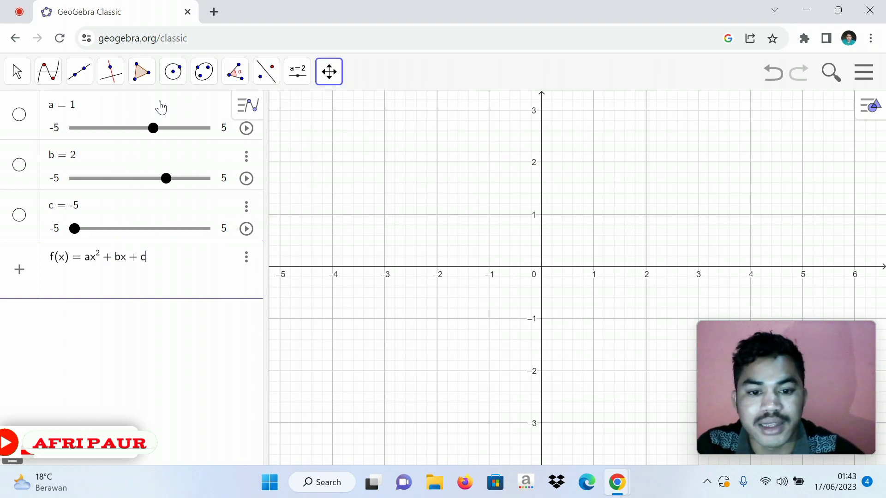
key("Return")
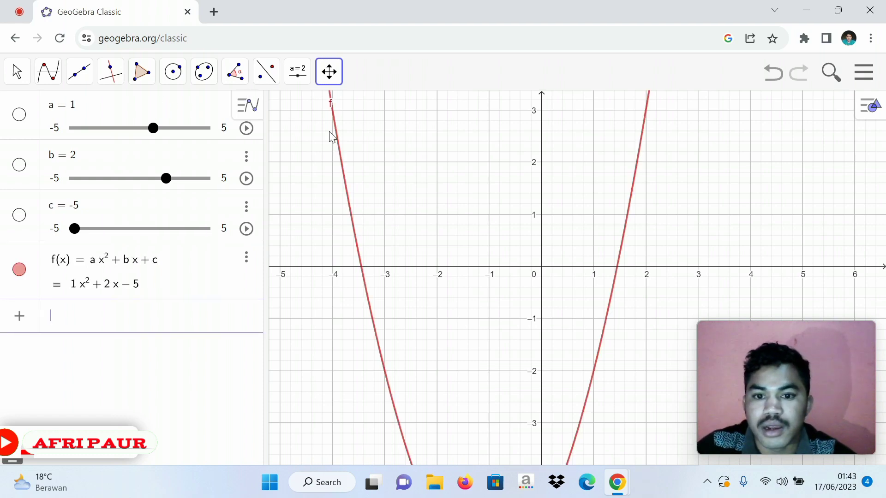
Step: Create the intersection points of the parabola f with the y-axis and with the x-axis using Intersect
scroll(454, 188, "down", 3)
scroll(455, 187, "down", 2)
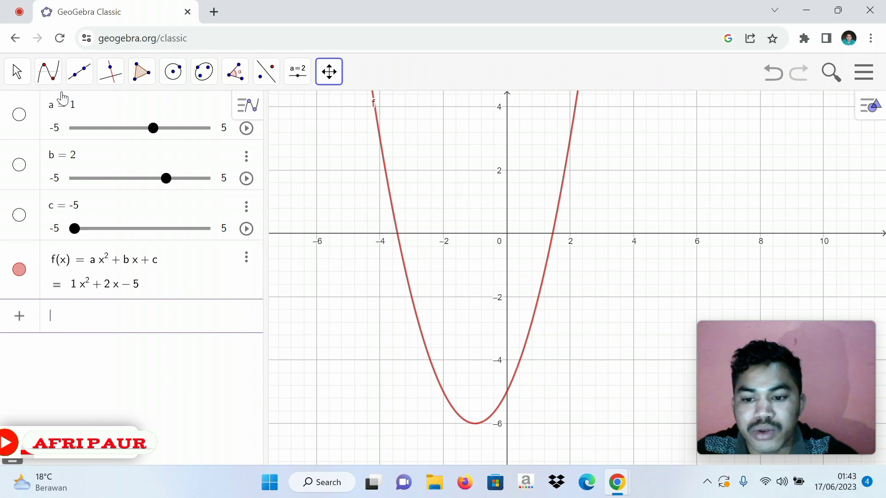
left_click(44, 74)
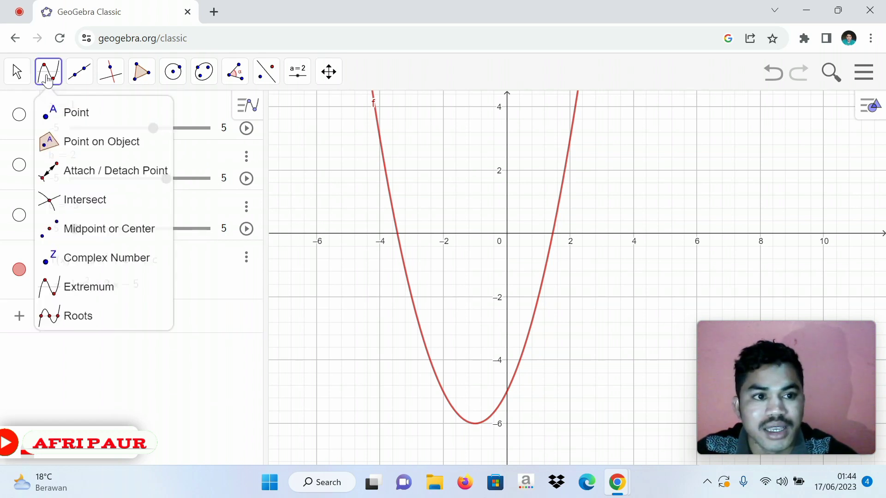
left_click(88, 199)
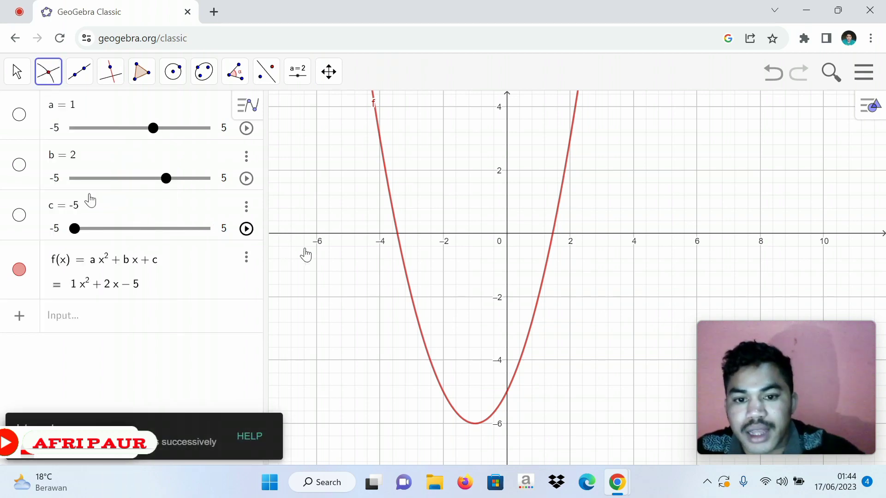
left_click(561, 197)
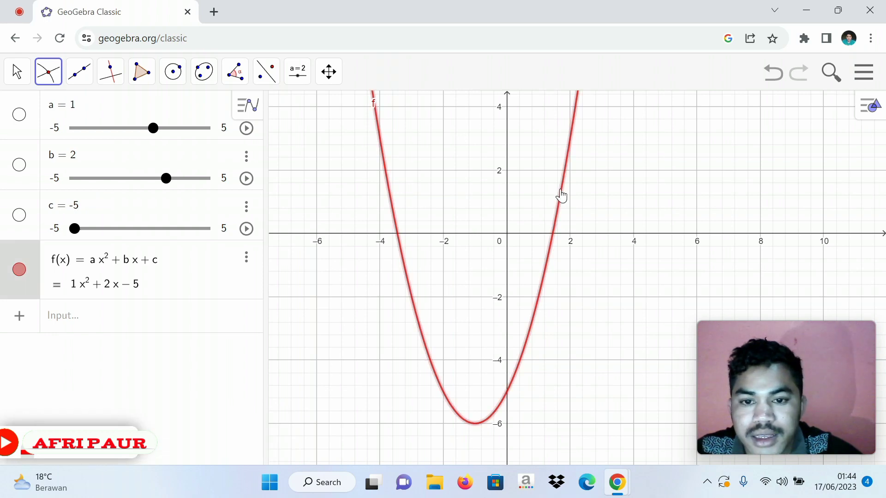
left_click(508, 198)
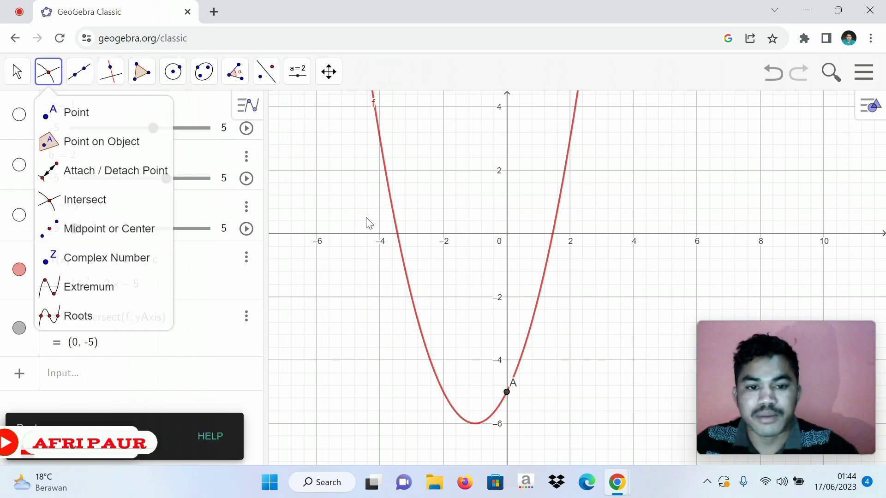
left_click(389, 197)
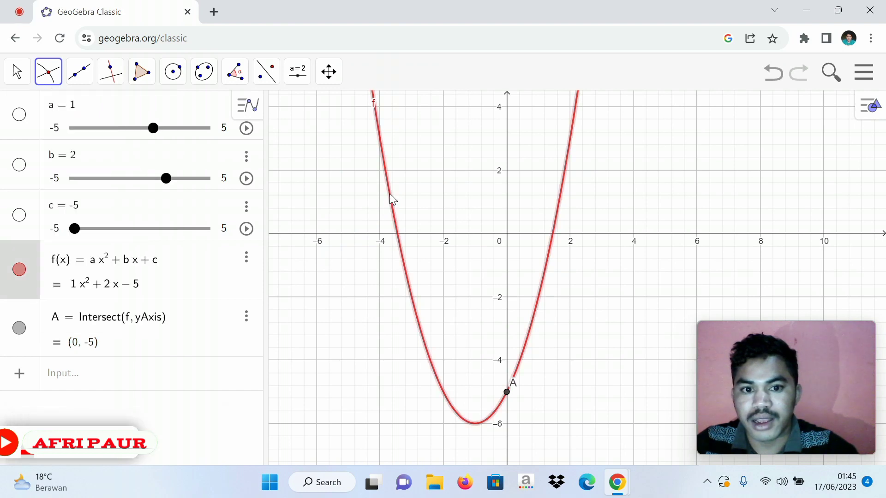
left_click(421, 234)
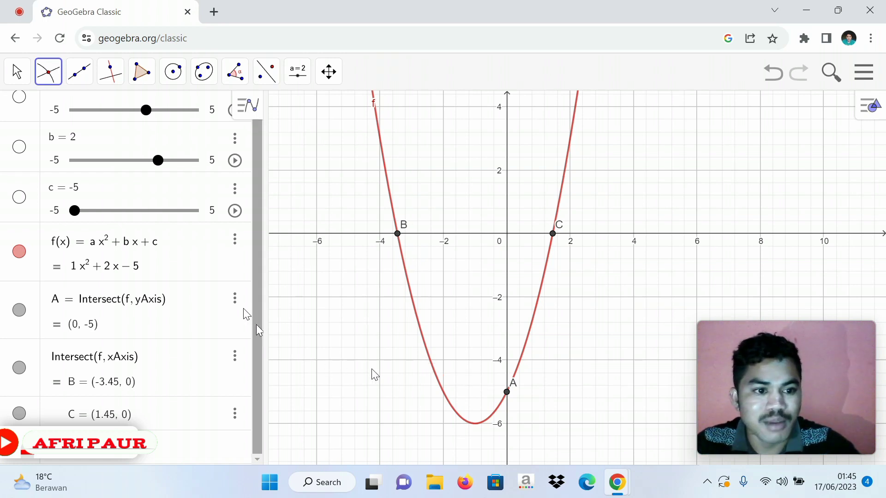
Step: Set the label of point A, the y-axis intersection, to Name & Value
right_click(184, 319)
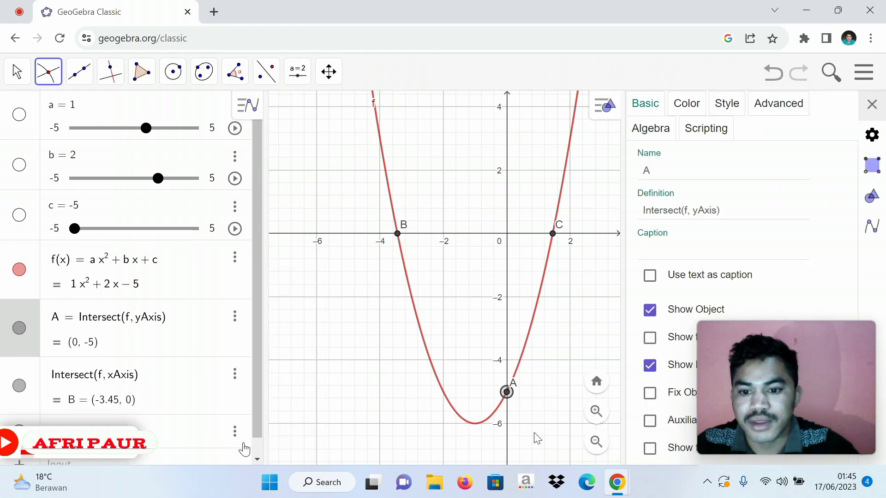
left_click_drag(761, 375, 713, 190)
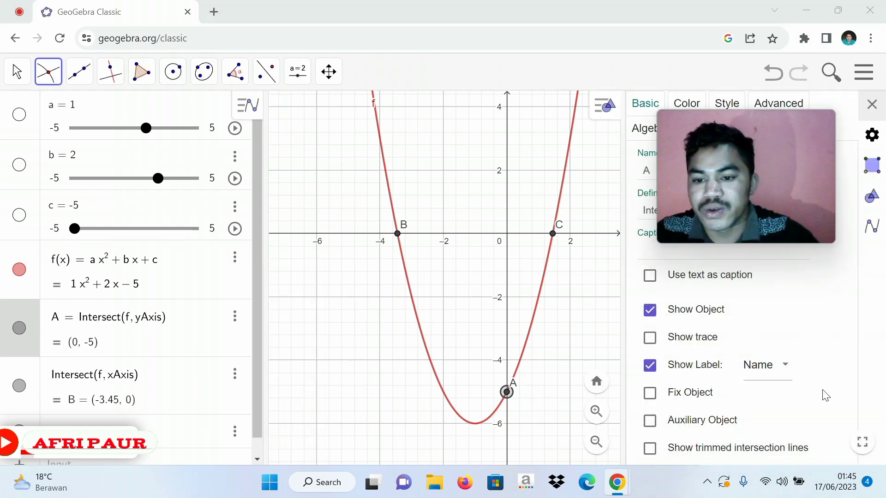
left_click(787, 366)
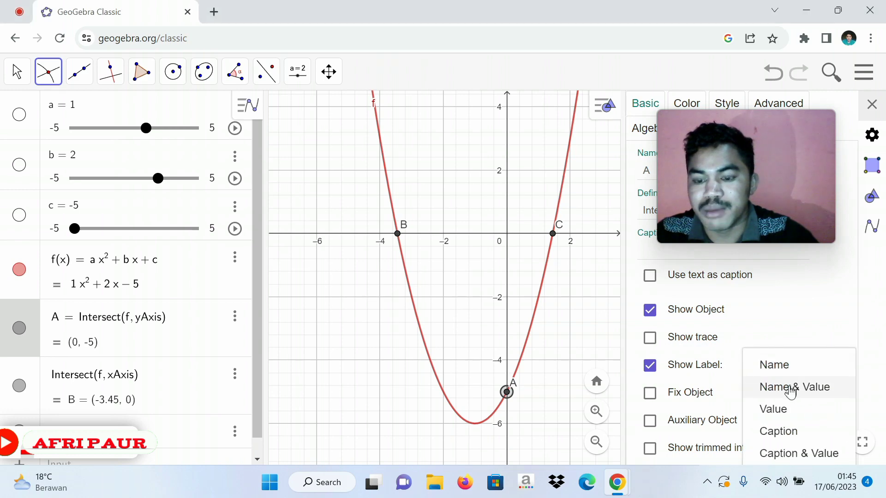
left_click(790, 388)
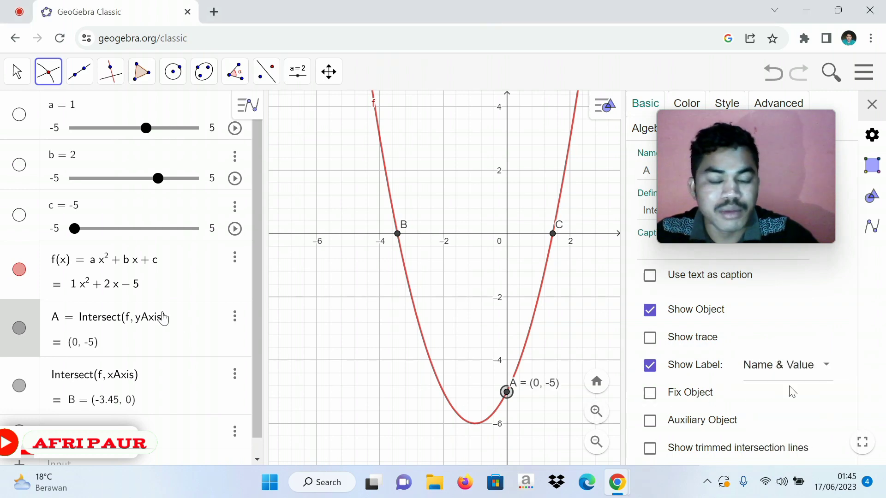
Step: Set the label of point B, the negative x-axis intersection, to Name & Value and close the settings
right_click(172, 391)
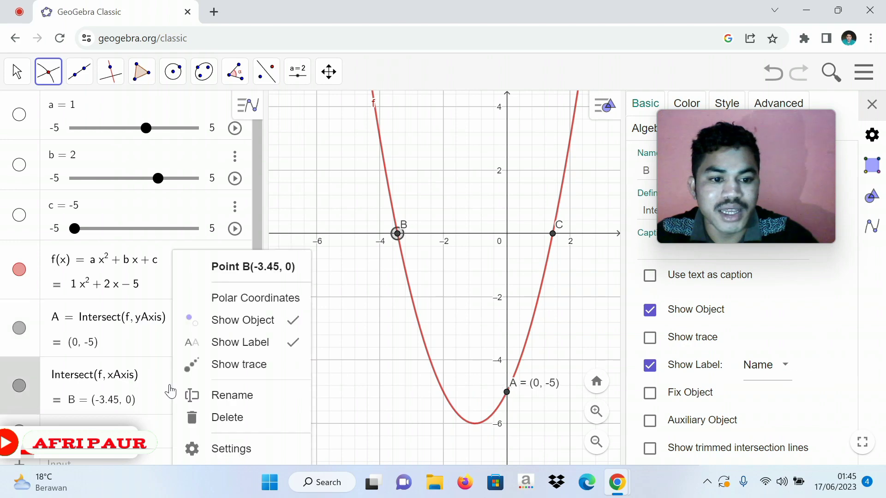
left_click(231, 456)
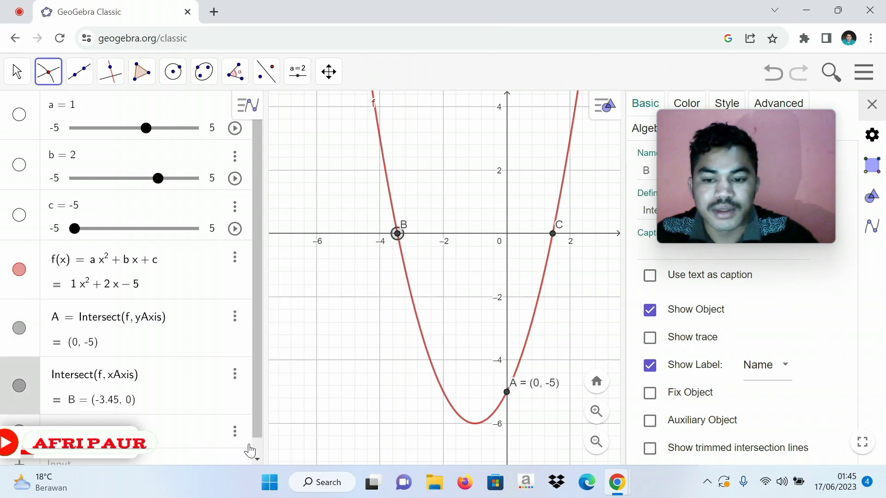
left_click(782, 369)
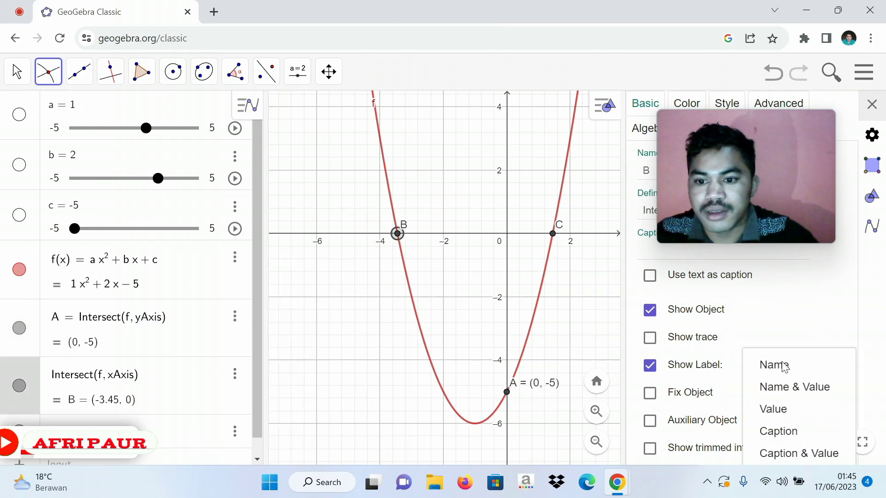
left_click(782, 392)
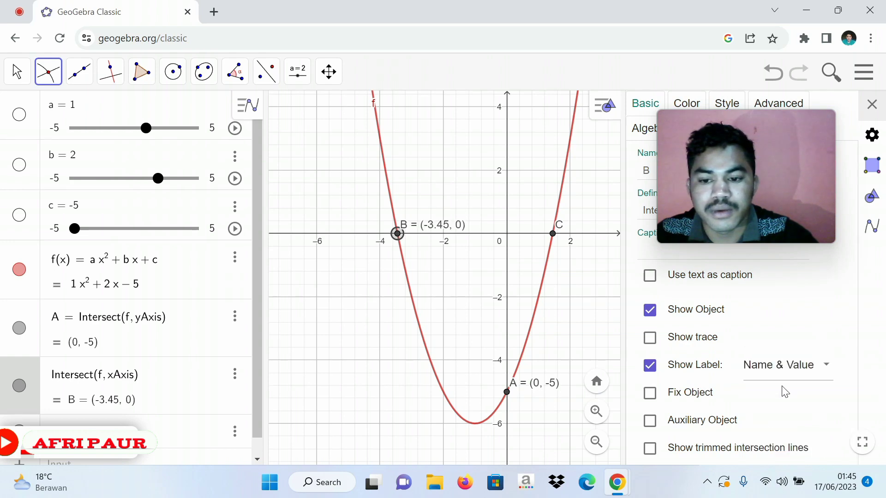
left_click(871, 104)
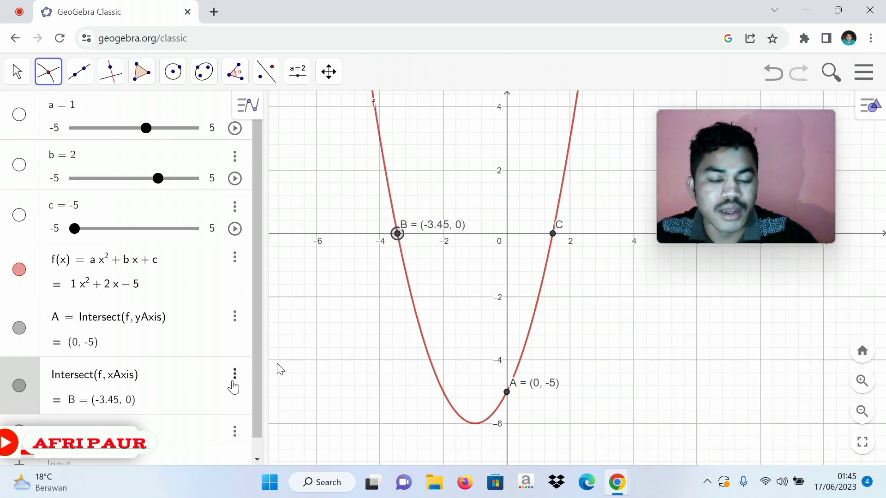
Step: Set the label of point C, the positive x-axis intersection, to Name & Value
left_click_drag(256, 361, 258, 389)
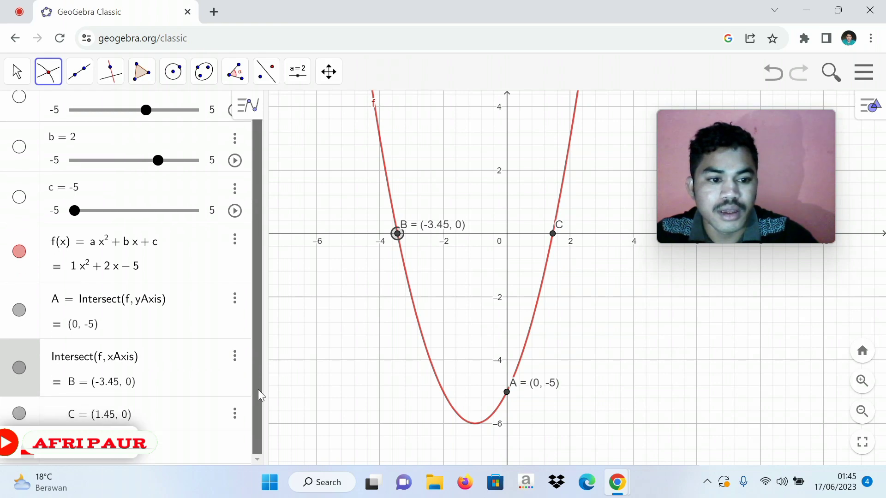
right_click(191, 414)
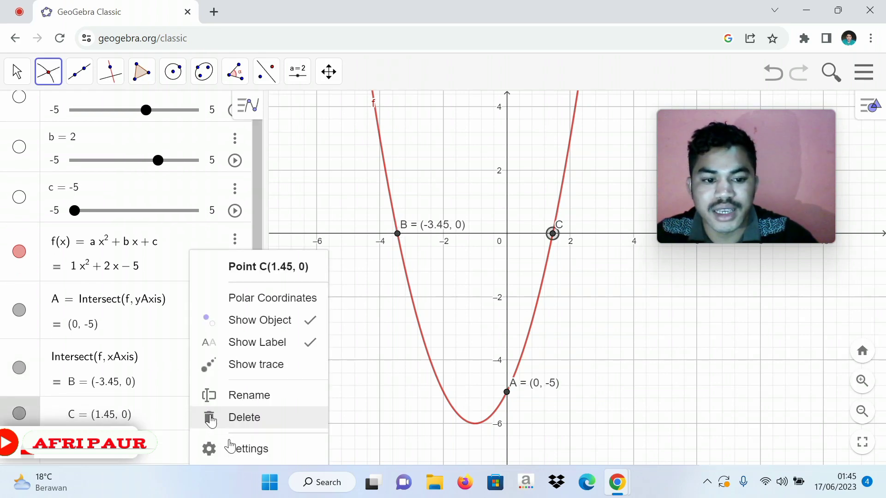
left_click(237, 448)
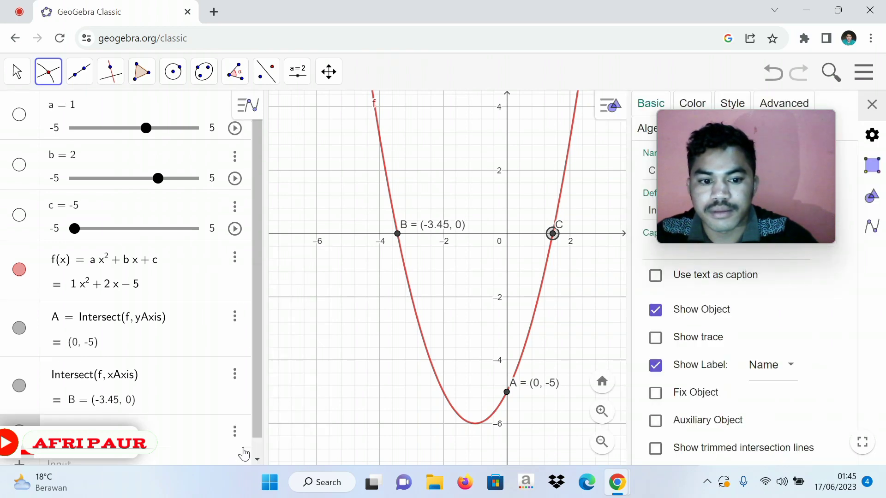
left_click(790, 370)
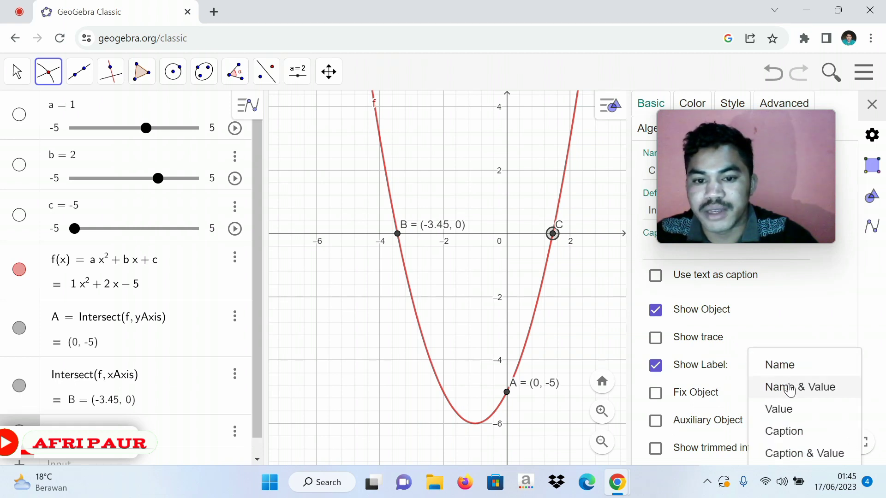
left_click(790, 388)
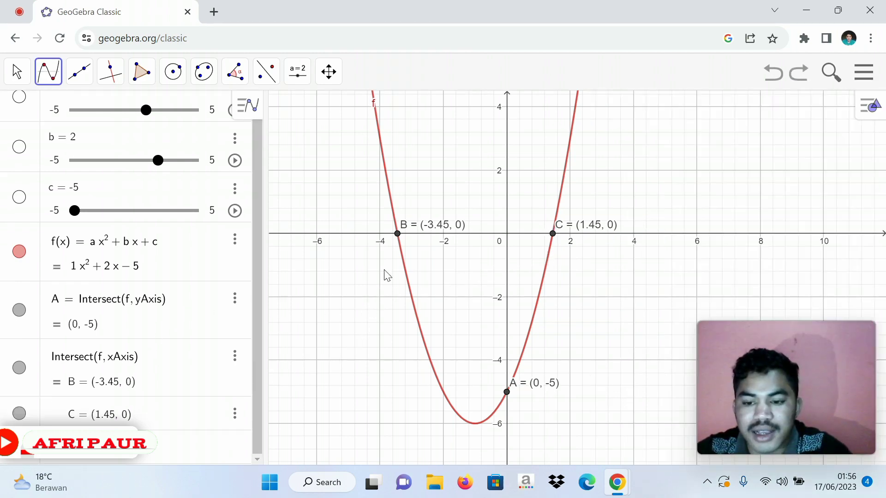
Step: Create the vertex point of the parabola f using the Extremum tool
left_click(41, 74)
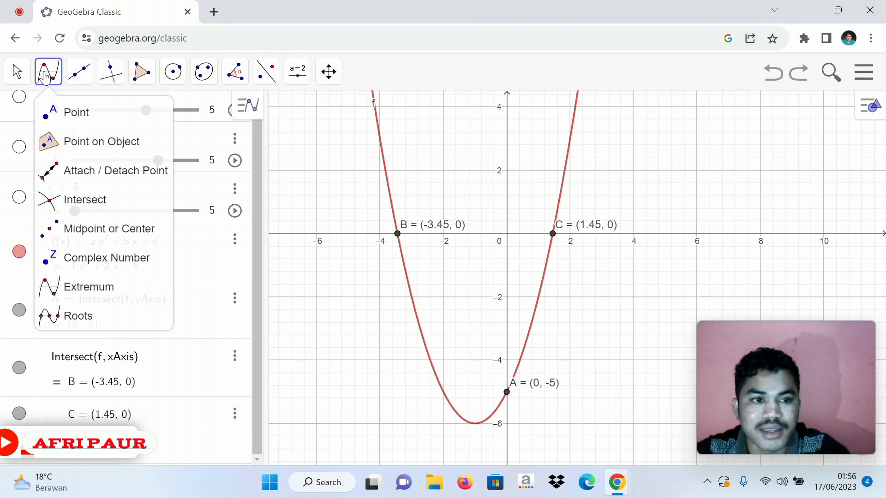
left_click(80, 286)
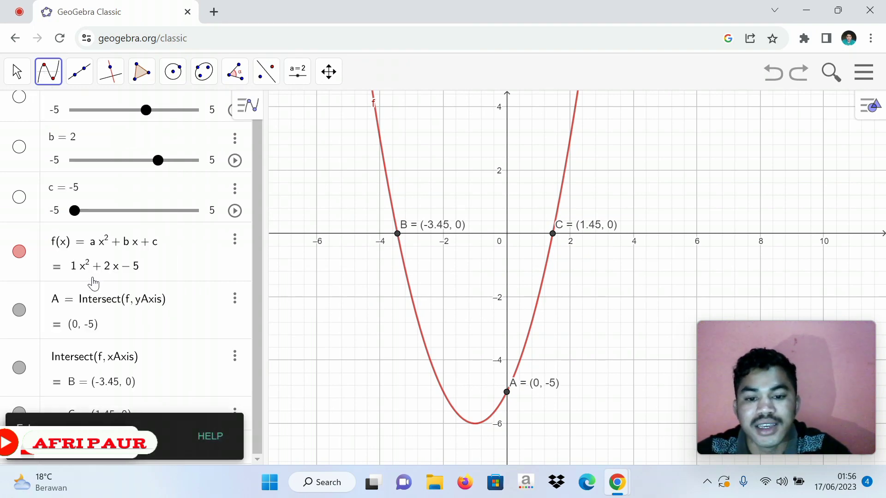
left_click(390, 193)
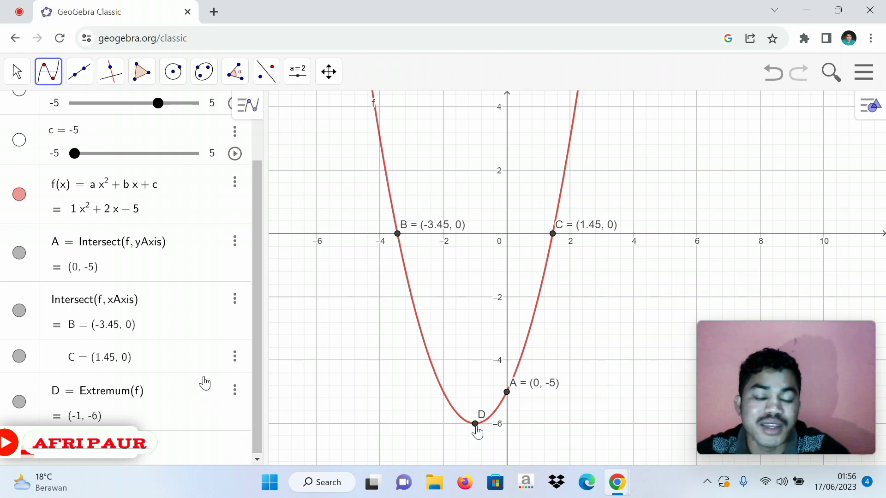
Step: Set the label of vertex point D to Name & Value and close the settings
right_click(174, 405)
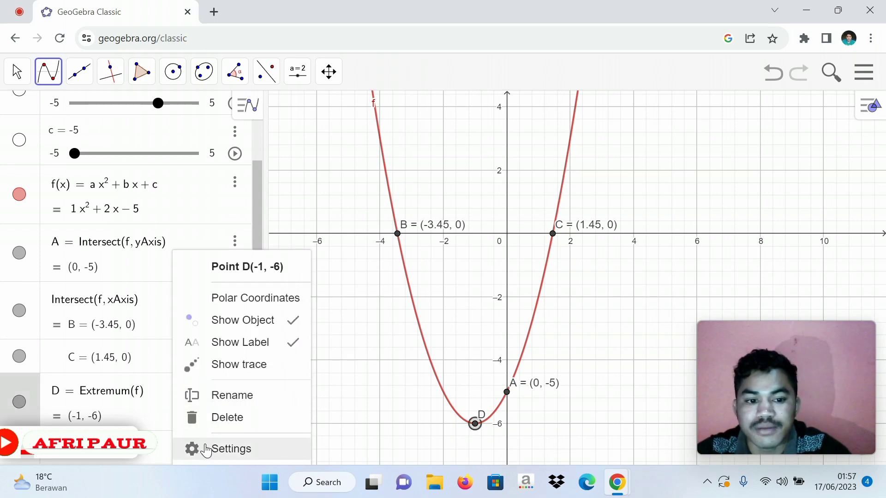
left_click(203, 448)
left_click_drag(801, 365, 826, 206)
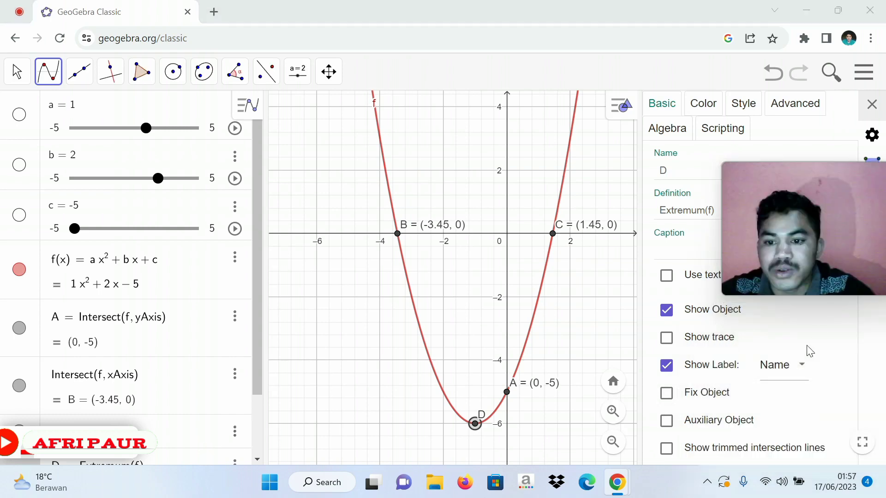
left_click(798, 369)
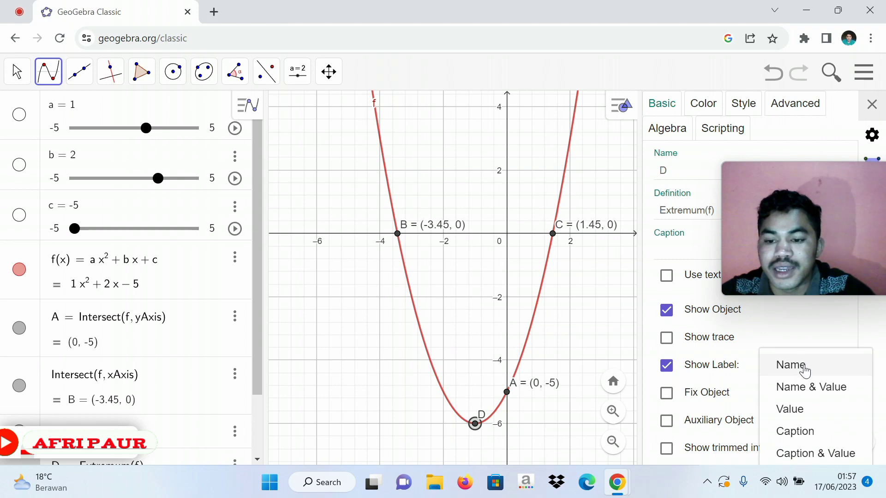
left_click(798, 388)
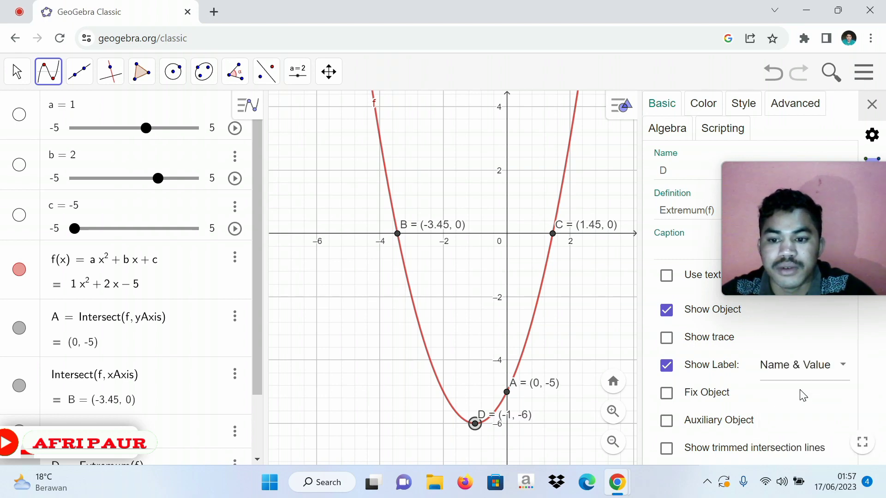
left_click_drag(792, 175, 731, 389)
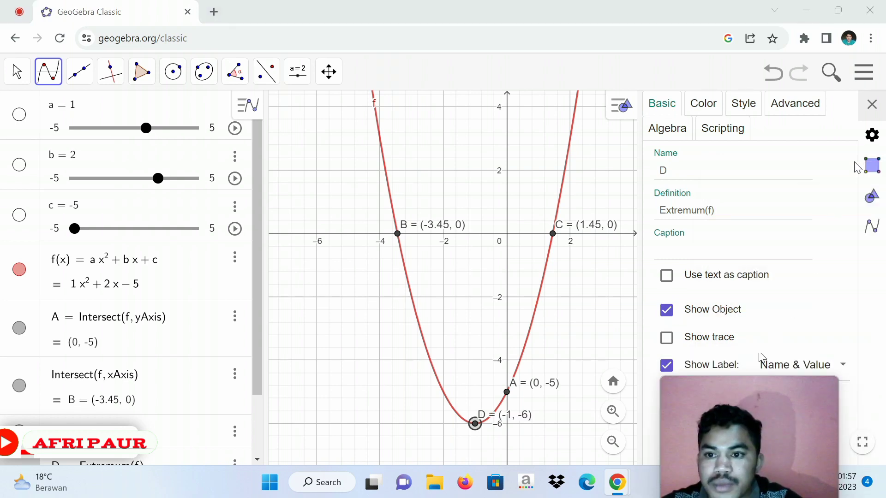
left_click(871, 104)
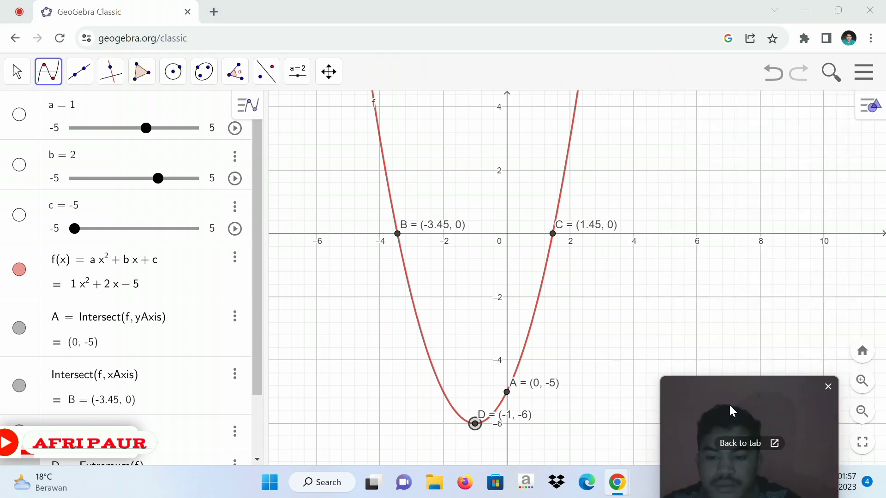
left_click_drag(728, 404, 798, 303)
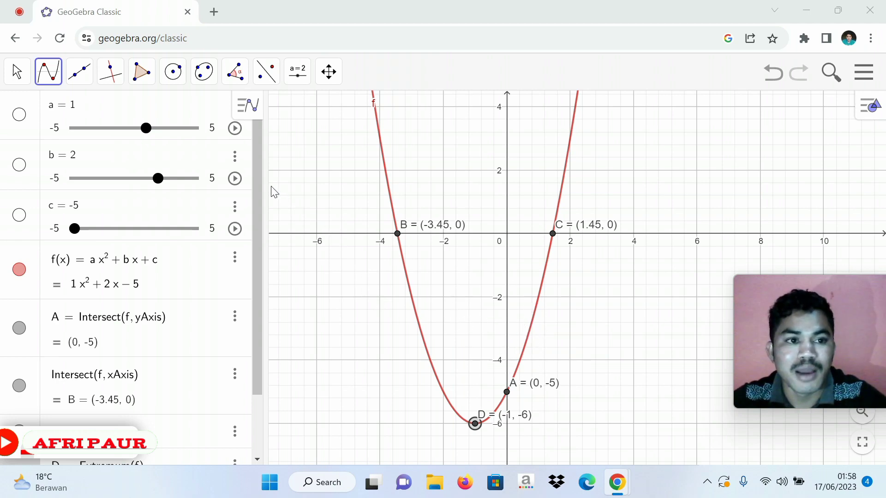
Step: Draw the axis of symmetry as a parallel line to the y-axis through vertex D
left_click(92, 80)
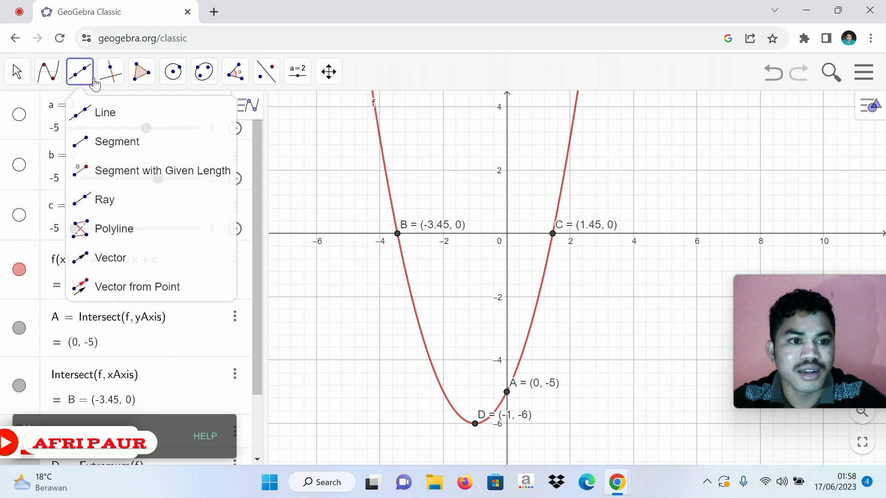
left_click(108, 75)
left_click(108, 79)
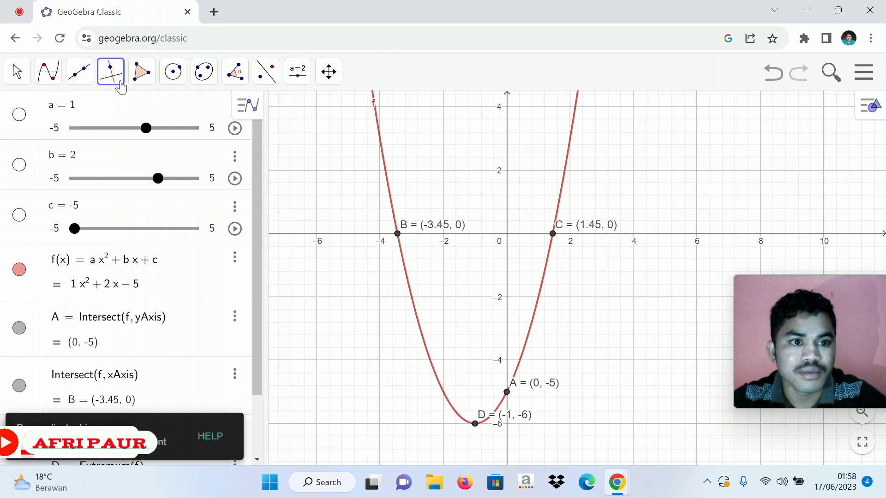
left_click(120, 87)
left_click(145, 139)
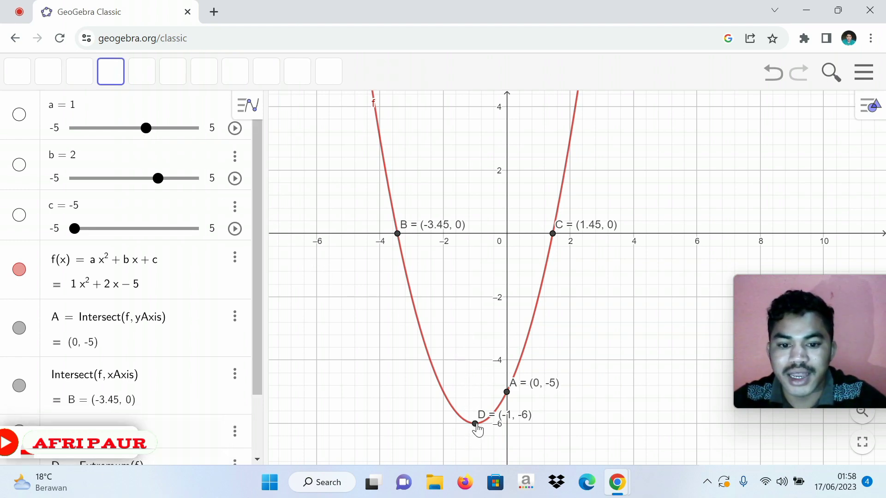
left_click(507, 223)
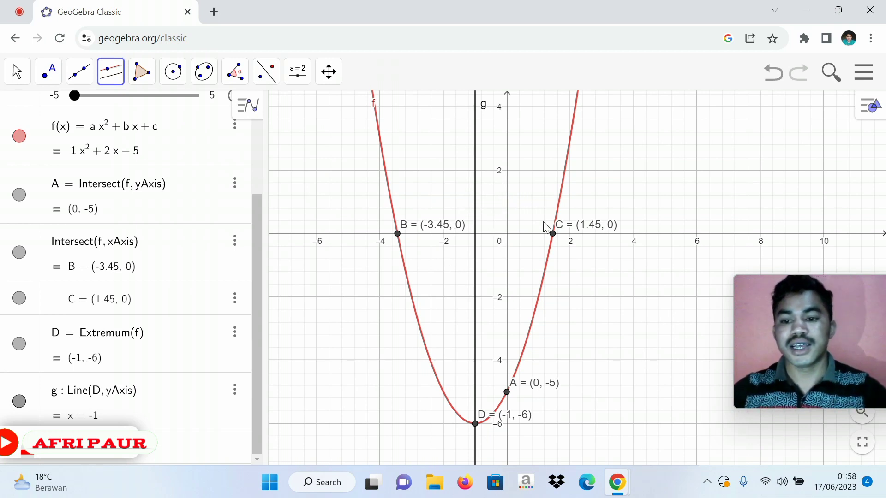
Step: Change the color of the symmetry line g to blue
right_click(475, 185)
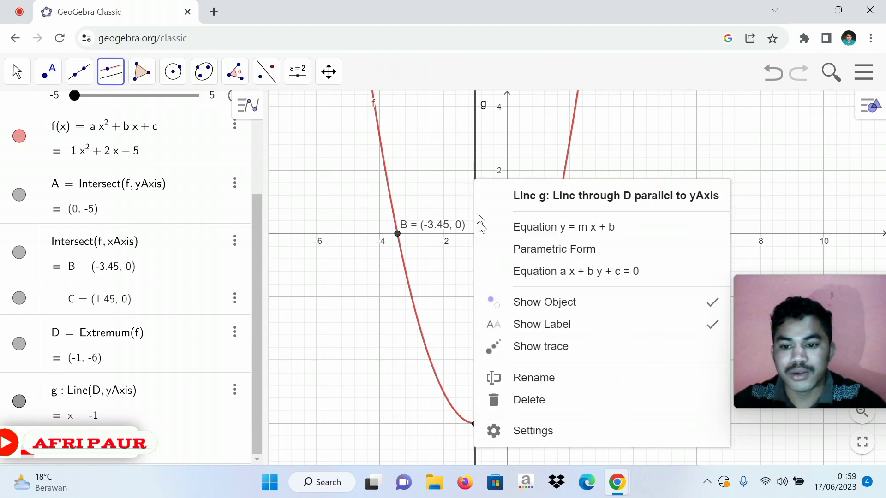
left_click(525, 431)
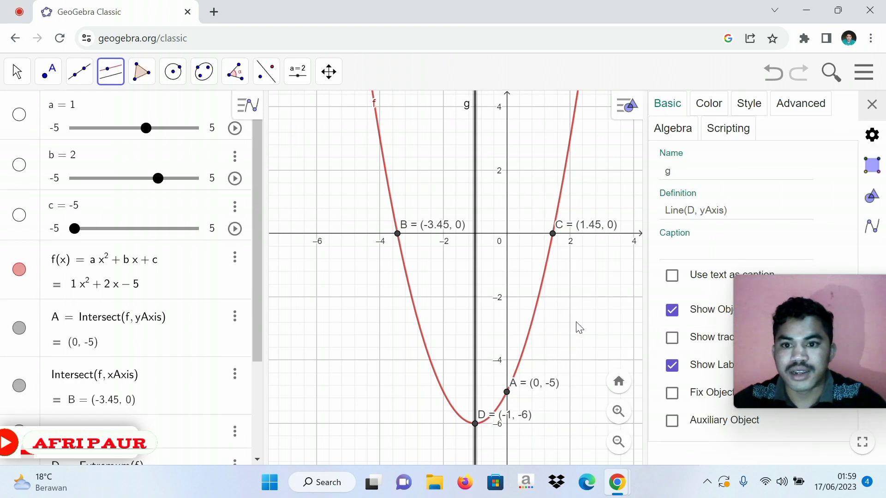
left_click(713, 108)
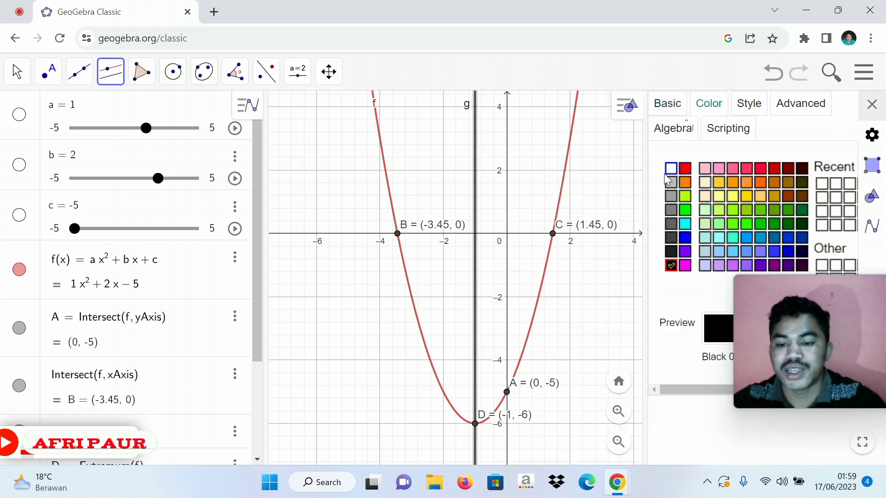
left_click(685, 238)
left_click(685, 237)
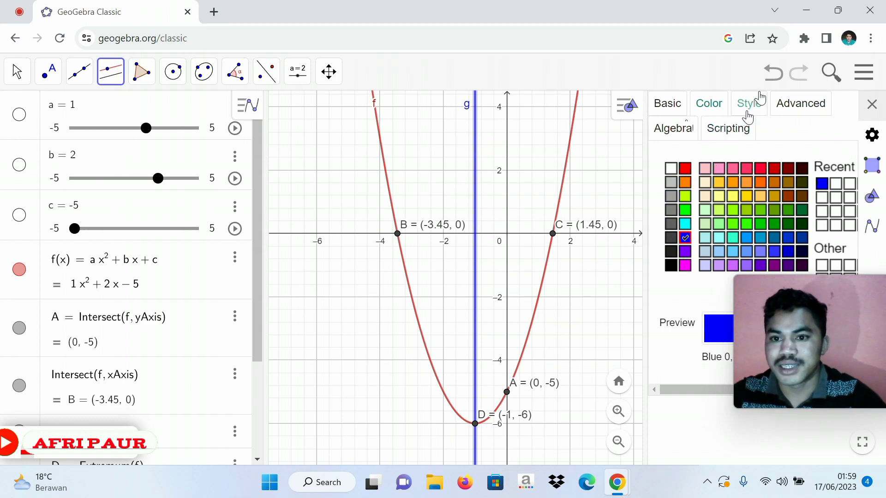
Step: Change the line style of the symmetry line g to dashed and close the settings
left_click(764, 112)
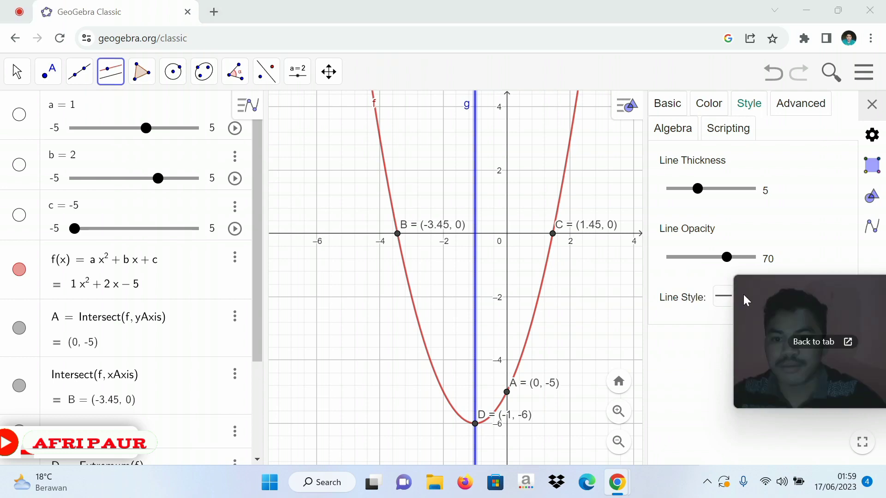
left_click_drag(743, 294, 738, 340)
left_click(725, 301)
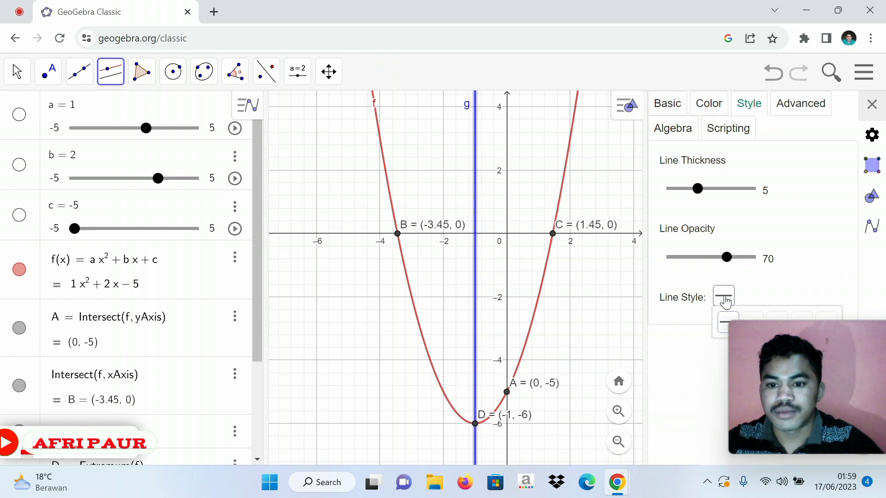
left_click(752, 321)
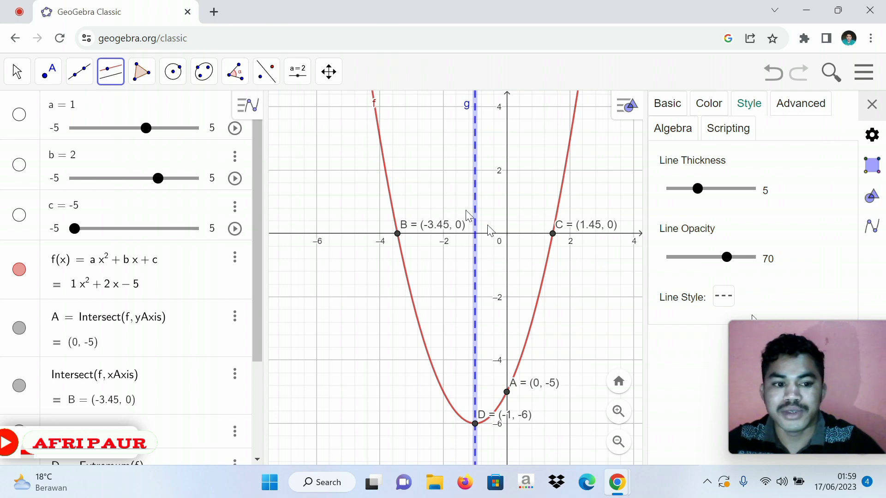
left_click(867, 106)
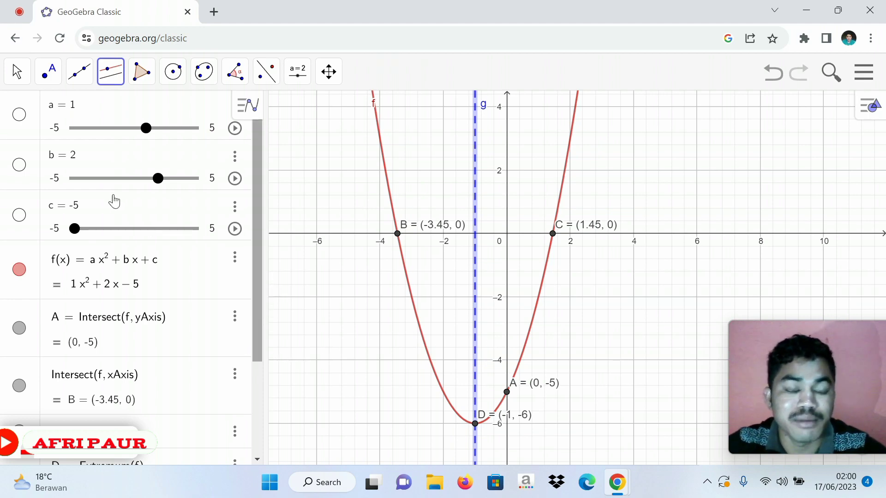
Step: Vary coefficient a to 5 and down to -5 to compare the parabola's opening
left_click(146, 129)
left_click_drag(145, 131, 206, 145)
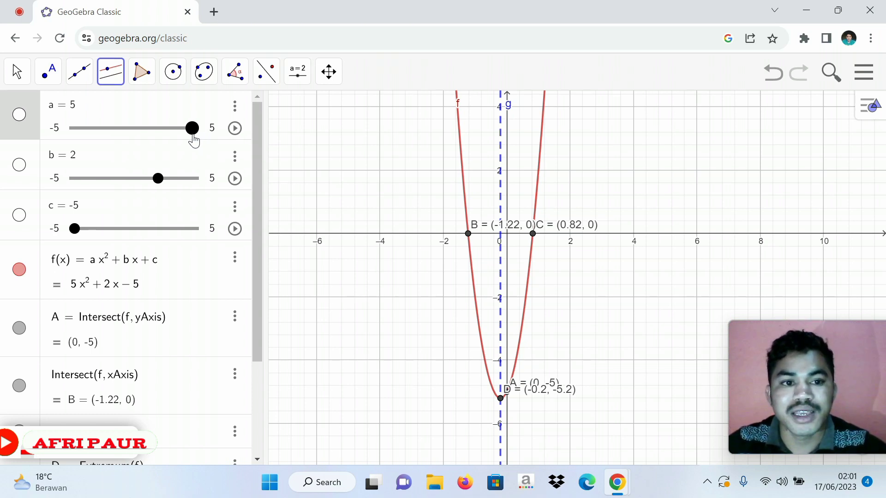
left_click_drag(192, 132, 196, 132)
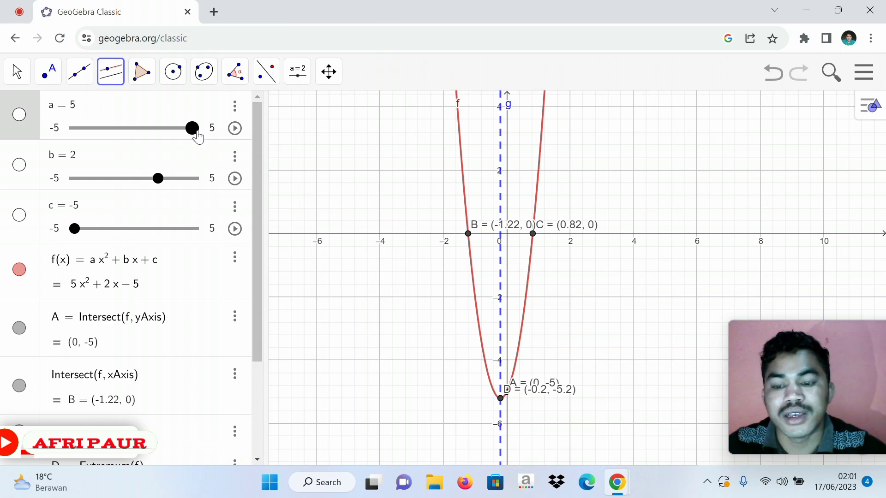
left_click_drag(194, 135, 72, 144)
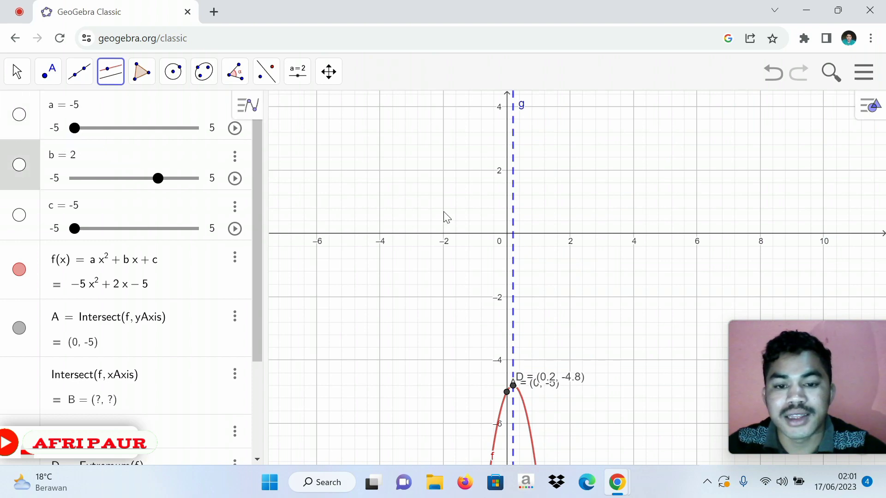
Step: Vary coefficient a between 1.1 and 5, leave it at 1.1, and set coefficient b to 5
scroll(444, 211, "down", 3)
scroll(438, 203, "down", 5)
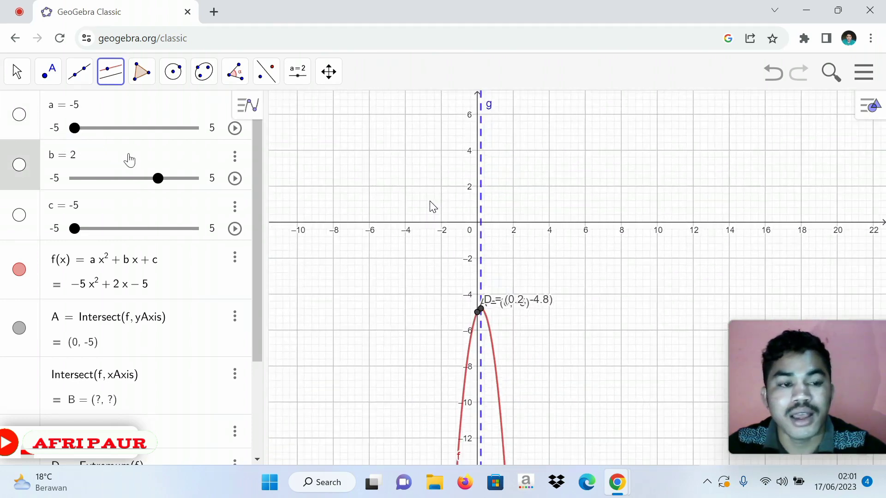
left_click_drag(78, 133, 148, 147)
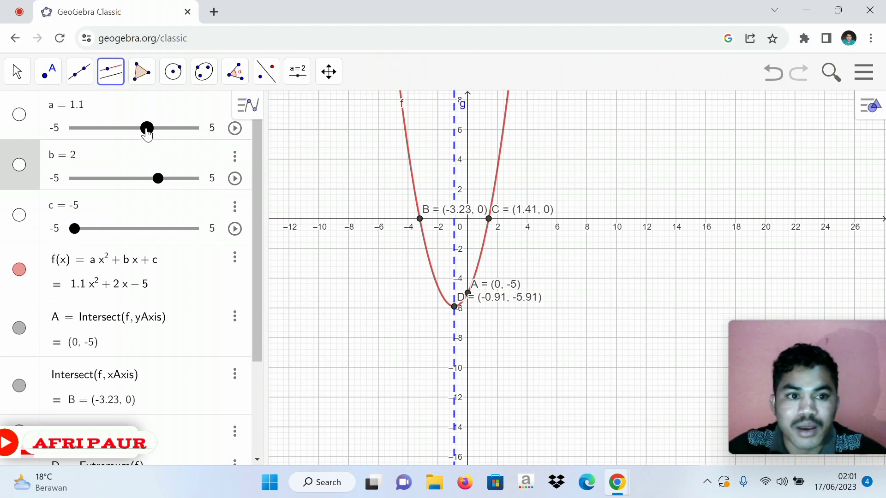
left_click_drag(147, 133, 198, 142)
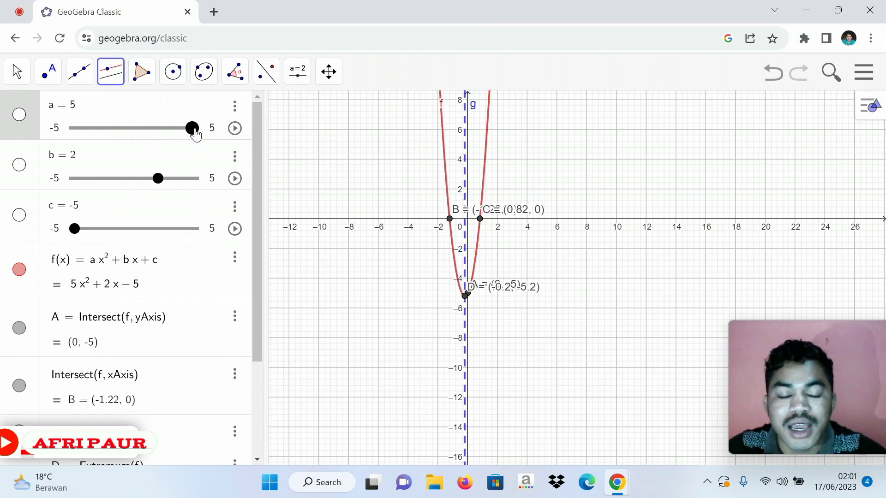
left_click_drag(197, 134, 78, 138)
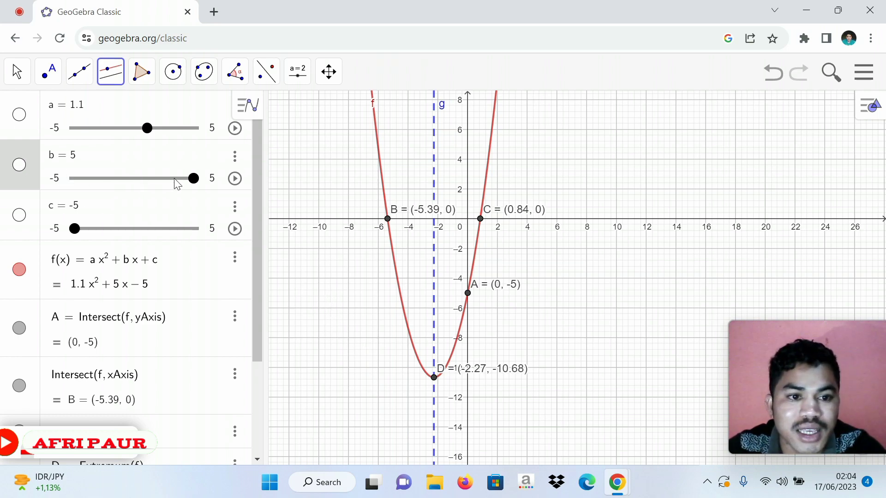
mouse_move(193, 185)
left_mouse_down()
mouse_move(75, 178)
mouse_move(113, 200)
mouse_move(157, 207)
mouse_move(199, 200)
left_mouse_up()
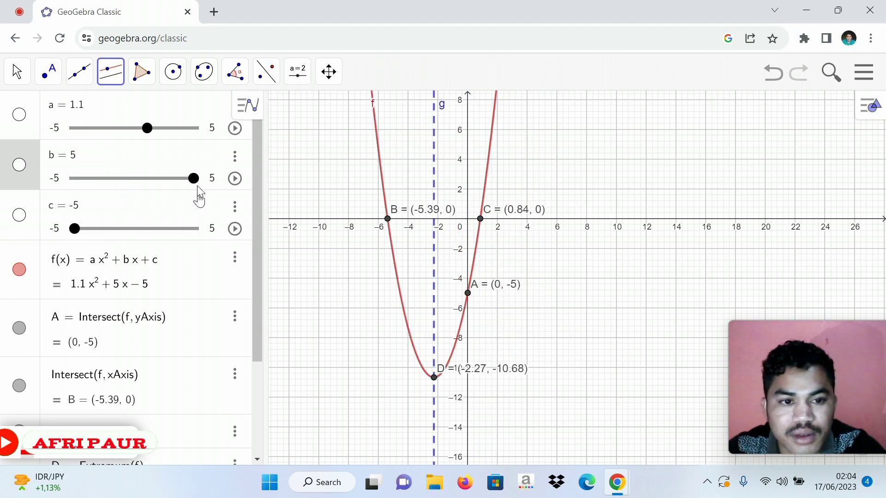
Step: Animate coefficient b, stop the animation, vary b through 4.6 and 5, and leave b at 0
left_click(235, 179)
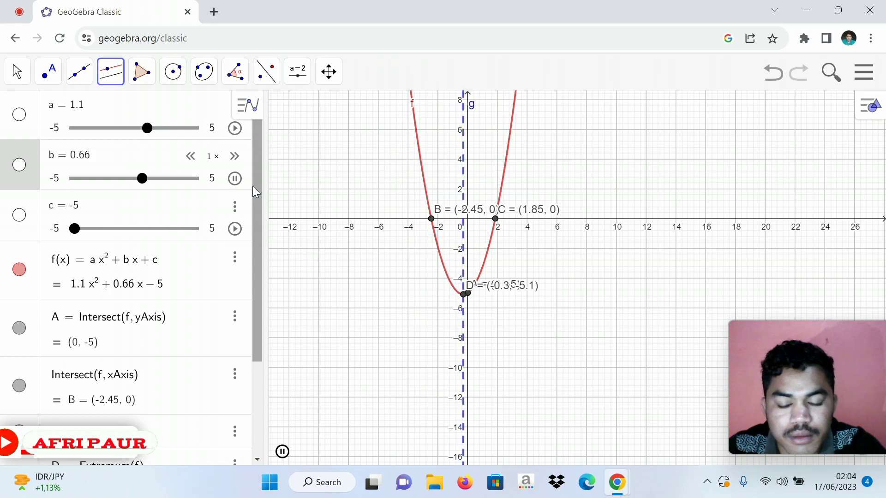
left_click(235, 179)
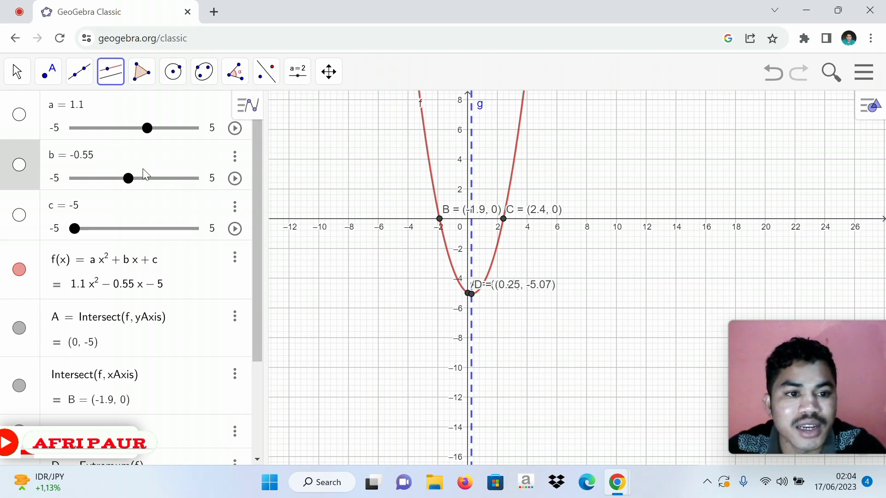
left_click_drag(132, 180, 189, 198)
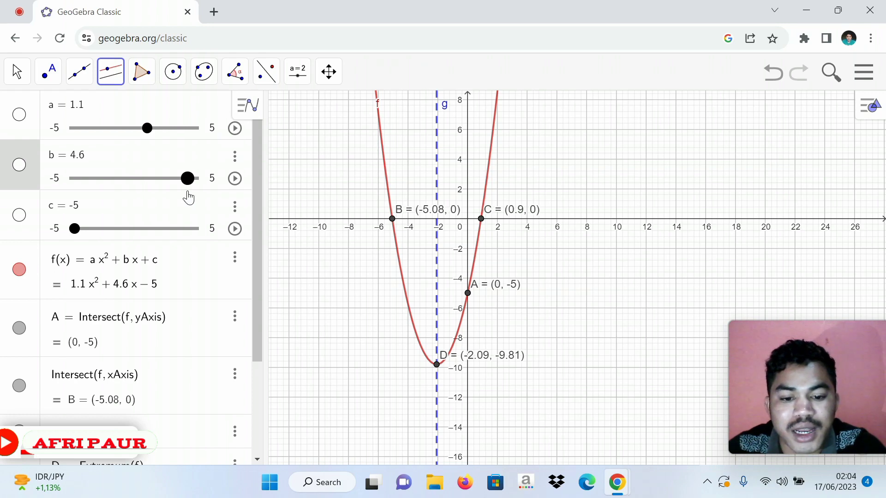
mouse_move(188, 197)
left_mouse_down()
mouse_move(186, 184)
mouse_move(194, 190)
left_mouse_up()
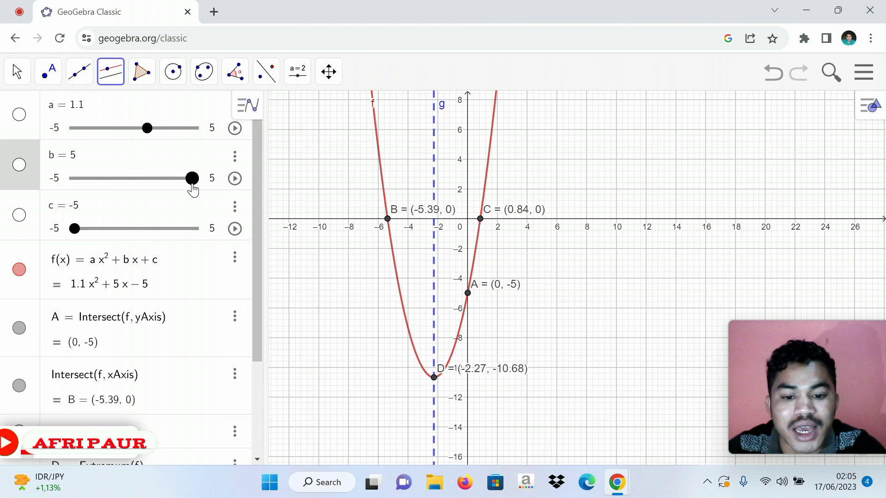
left_click_drag(193, 190, 135, 193)
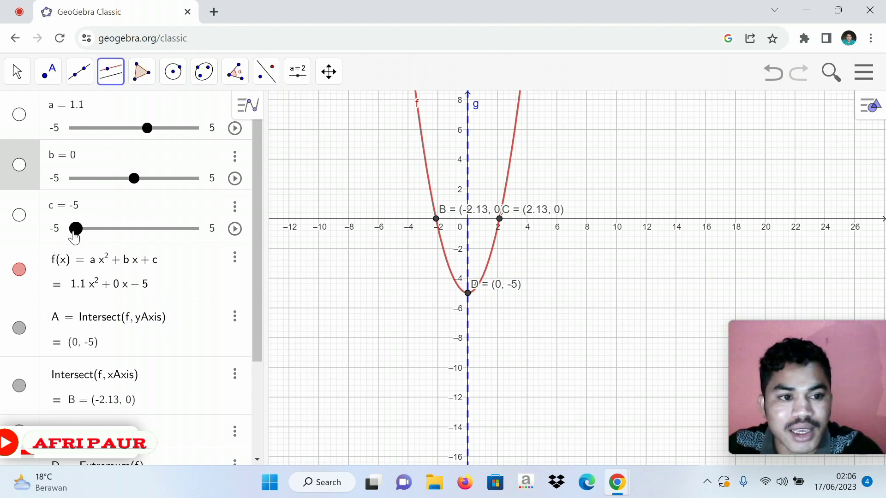
Step: Raise coefficient c to 5, run and stop its animation, and bring c back to 5
left_click_drag(74, 231, 97, 231)
left_click_drag(124, 234, 222, 241)
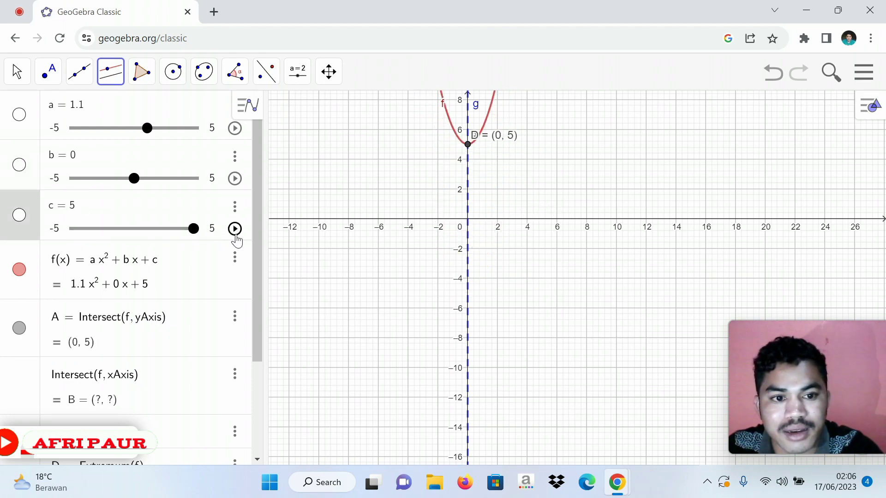
left_click(235, 229)
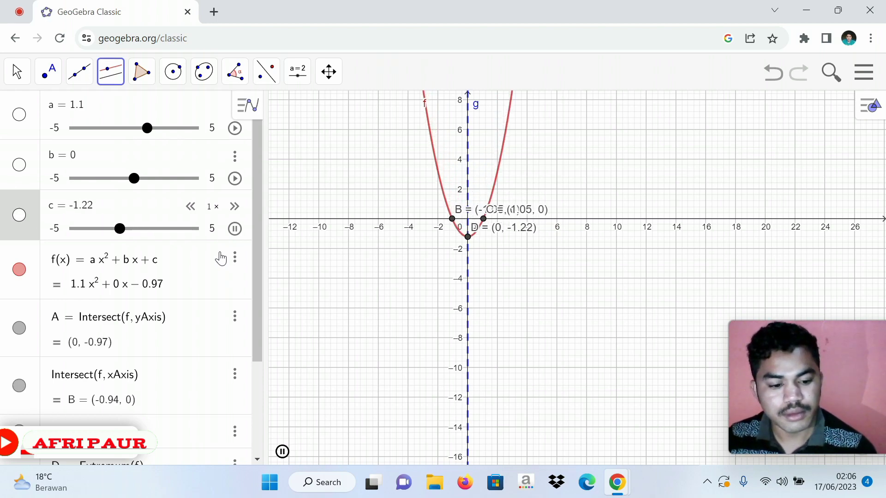
left_click(235, 229)
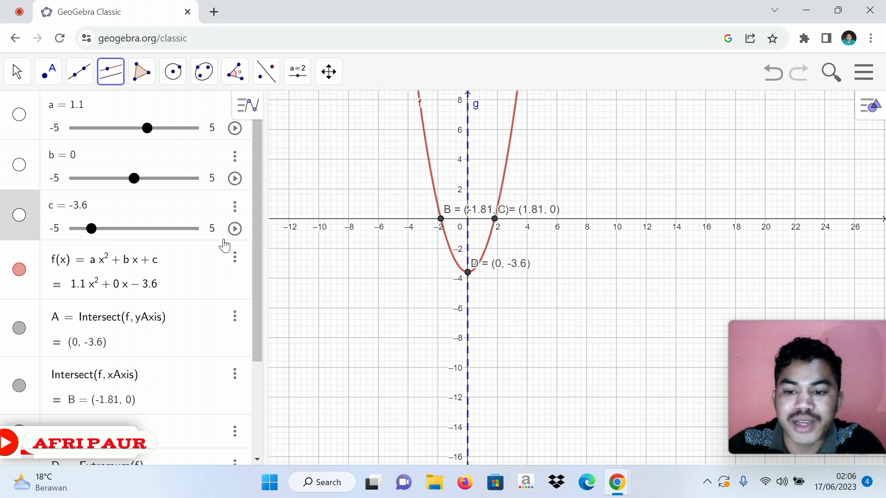
left_click_drag(174, 233, 198, 234)
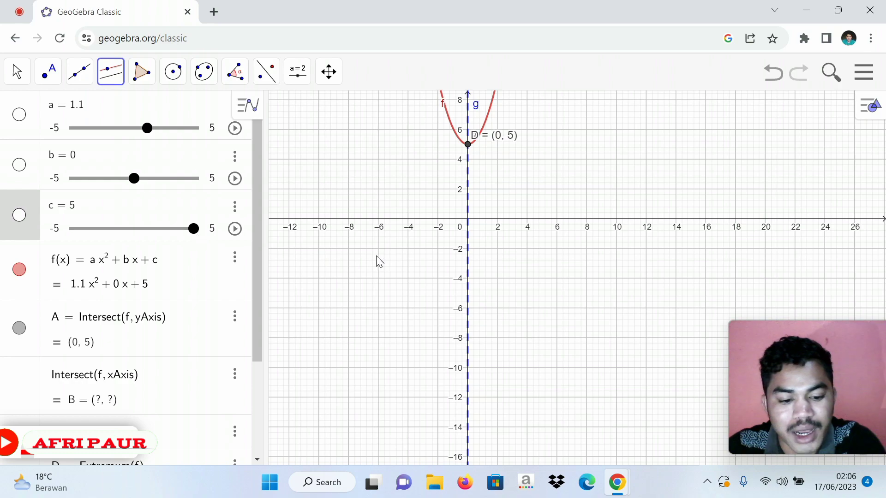
Step: Inspect the parabola at different scales and lower coefficient c to -3.7
scroll(379, 261, "up", 2)
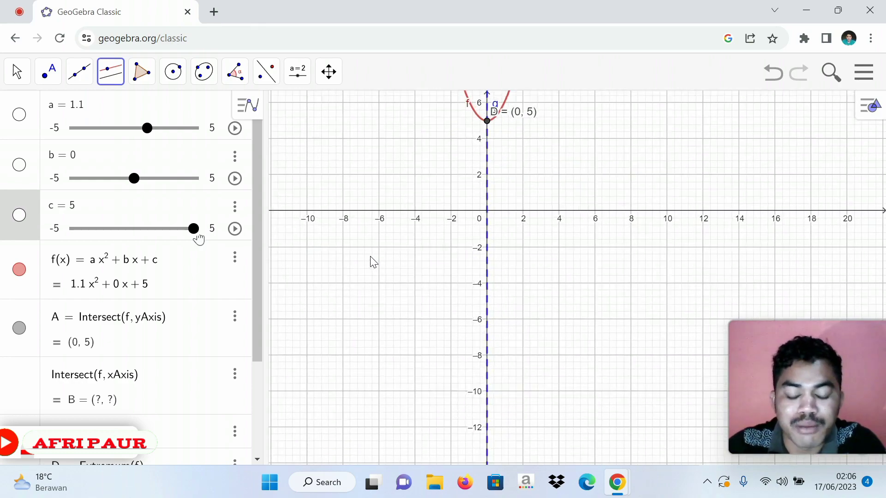
scroll(410, 246, "up", 1)
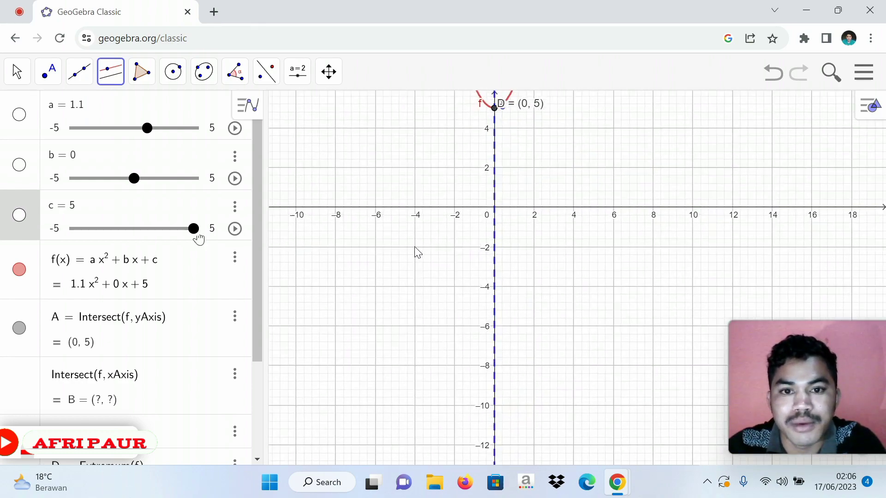
scroll(412, 252, "down", 5)
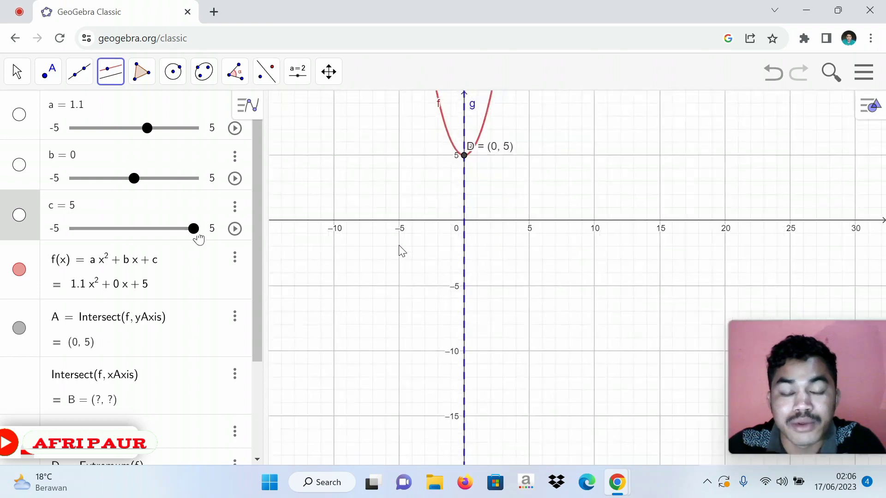
scroll(395, 248, "down", 6)
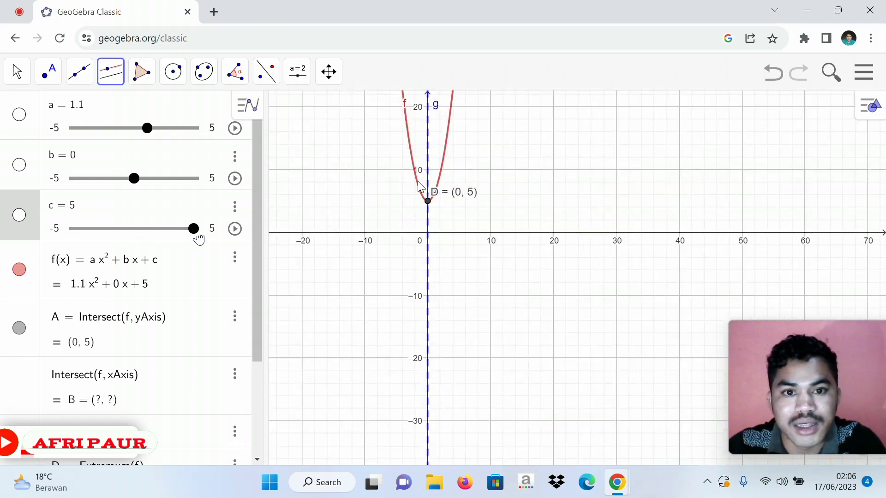
scroll(462, 202, "down", 4)
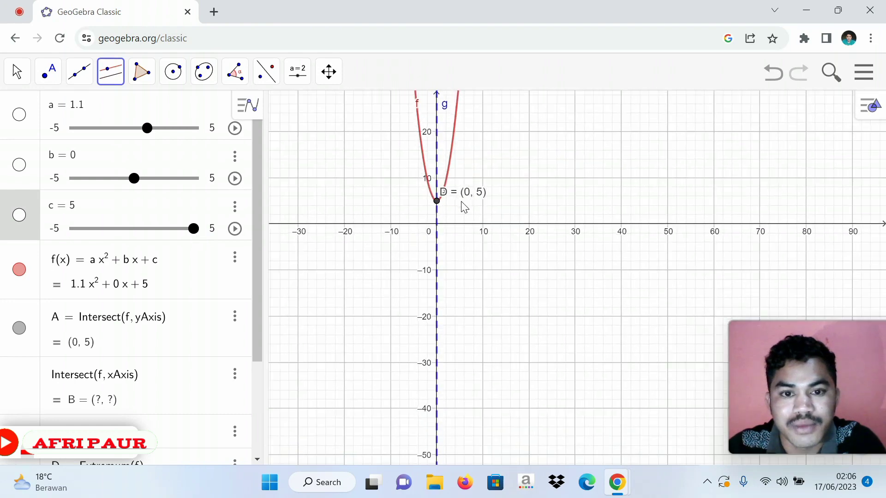
scroll(462, 207, "up", 2)
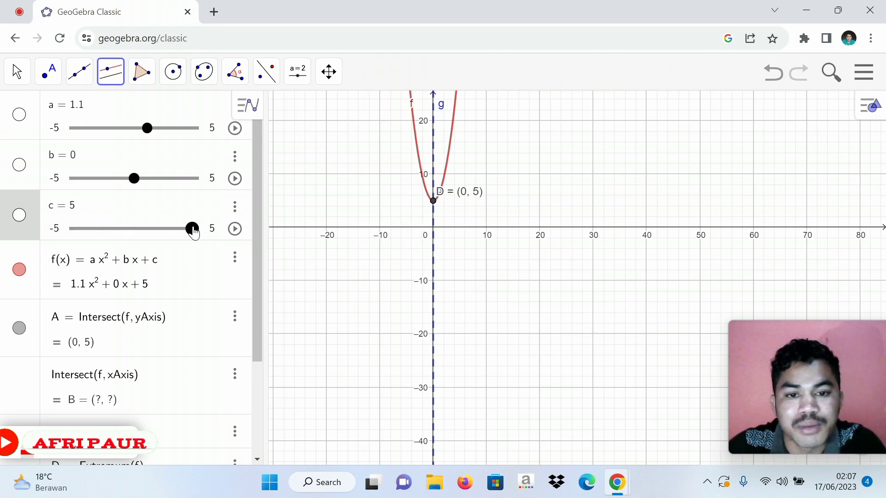
left_click_drag(194, 233, 95, 241)
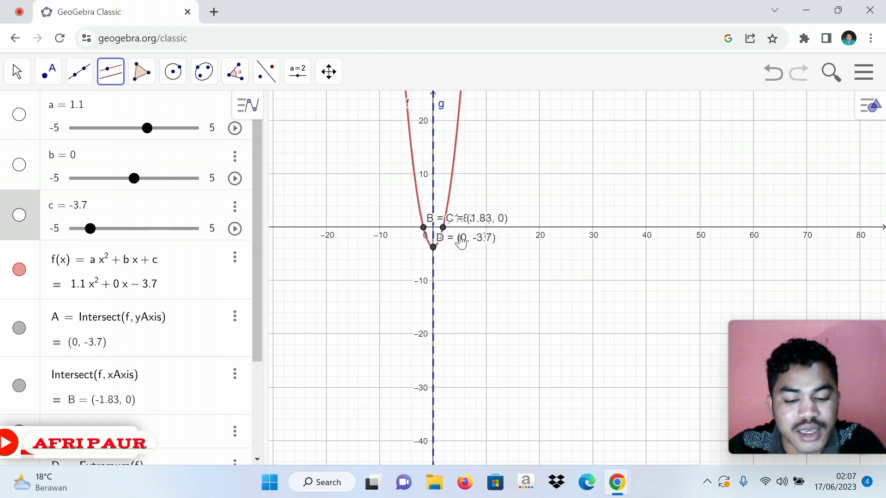
Step: Examine the parabola's x-intercepts B and C, vertex D and symmetry axis at closer range
scroll(461, 242, "up", 1)
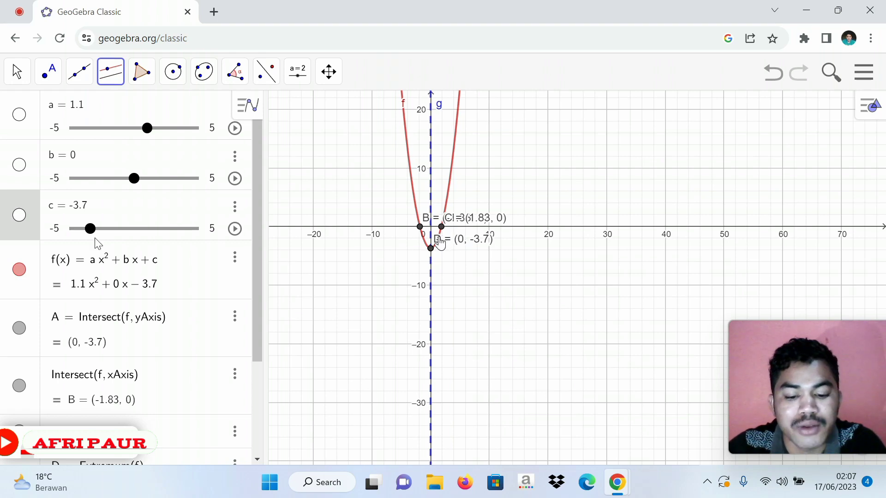
scroll(437, 243, "up", 1)
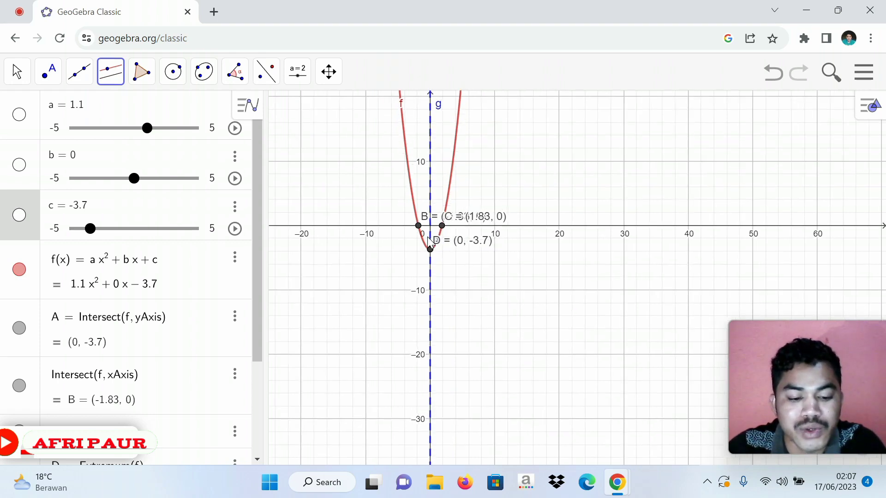
scroll(429, 240, "up", 1)
scroll(425, 241, "up", 3)
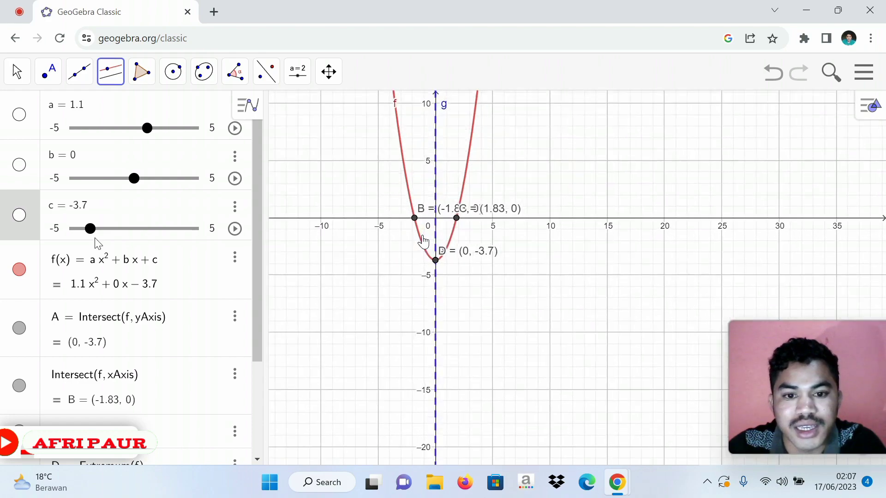
scroll(423, 240, "up", 4)
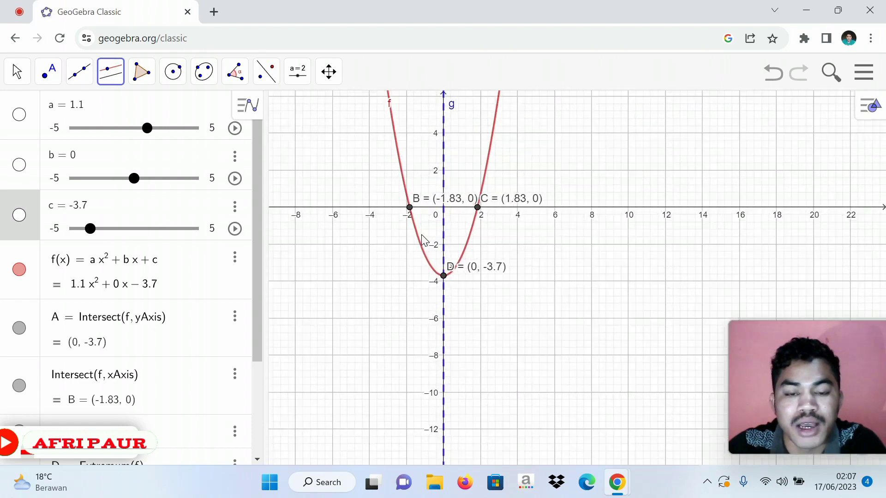
scroll(422, 240, "up", 5)
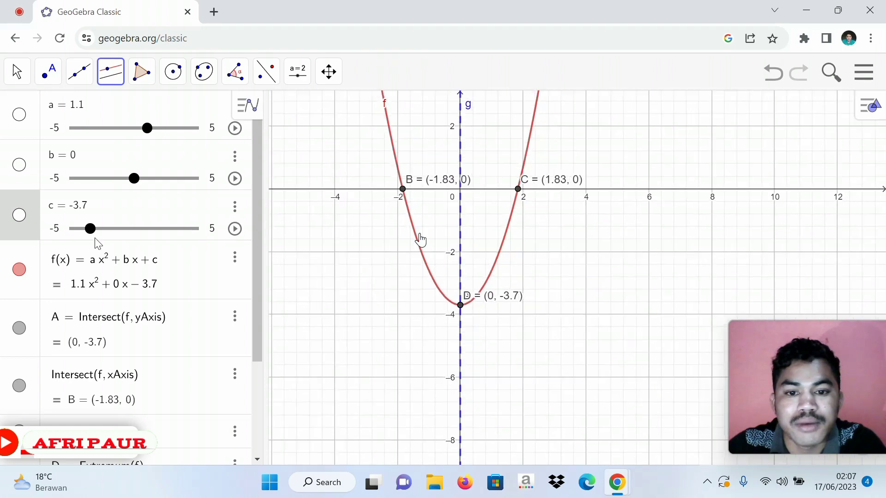
scroll(421, 240, "up", 1)
scroll(419, 240, "down", 3)
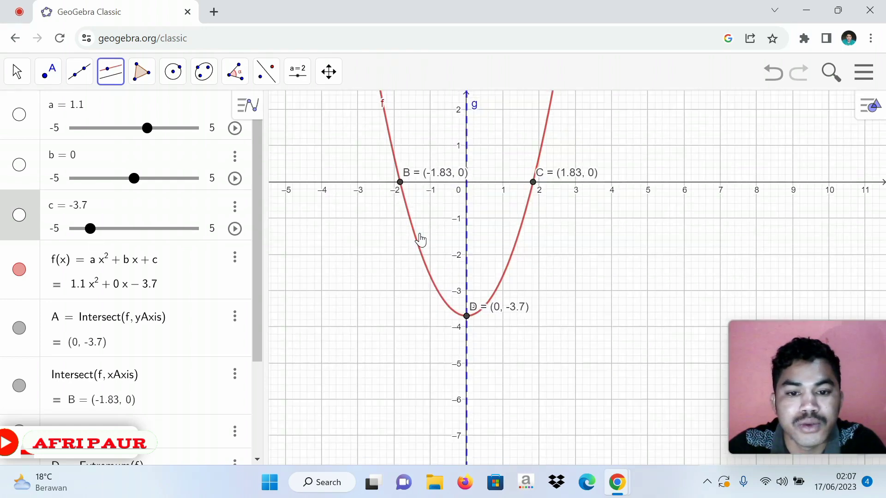
scroll(418, 237, "down", 1)
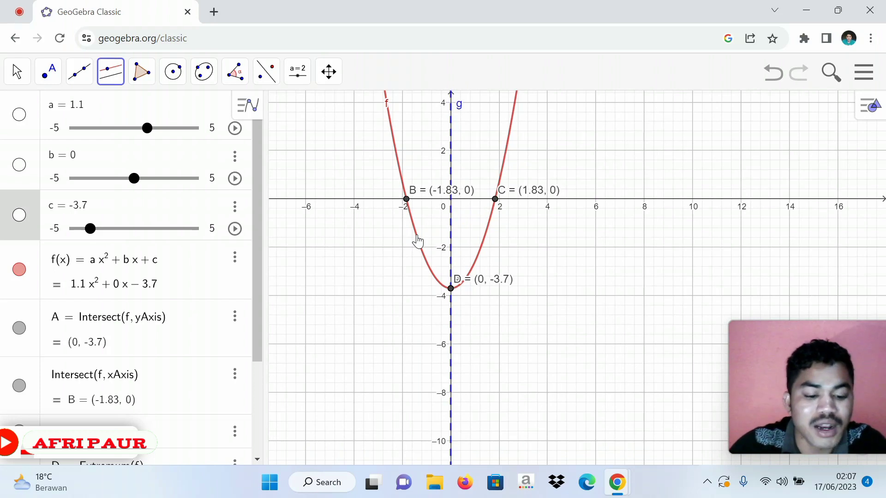
scroll(412, 250, "down", 1)
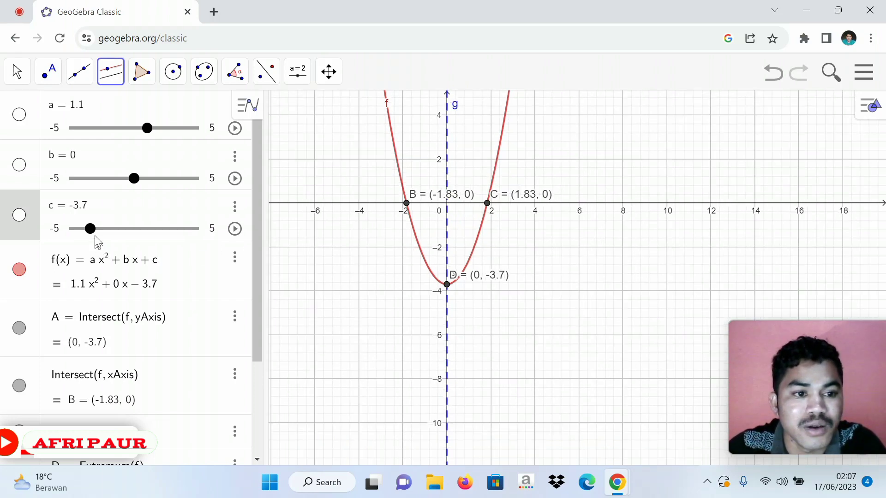
Step: Set coefficient c to -0.1 to compare the parabola's position relative to the x-axis
left_click_drag(91, 234, 134, 241)
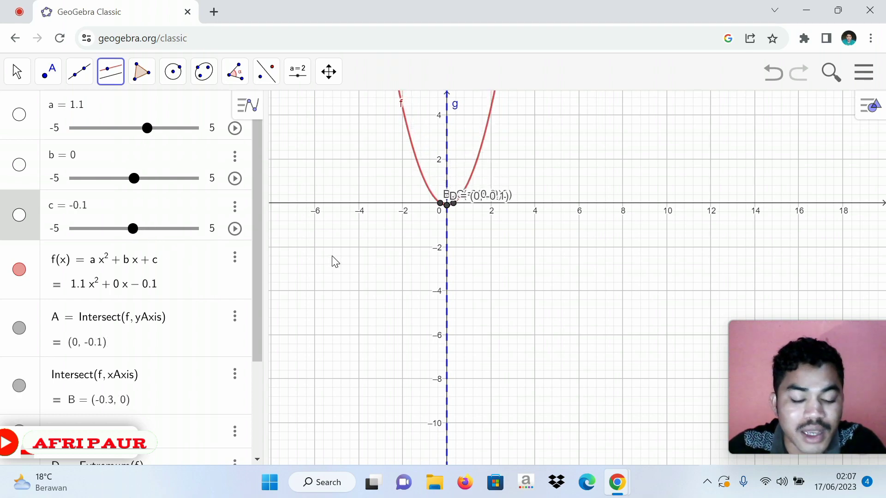